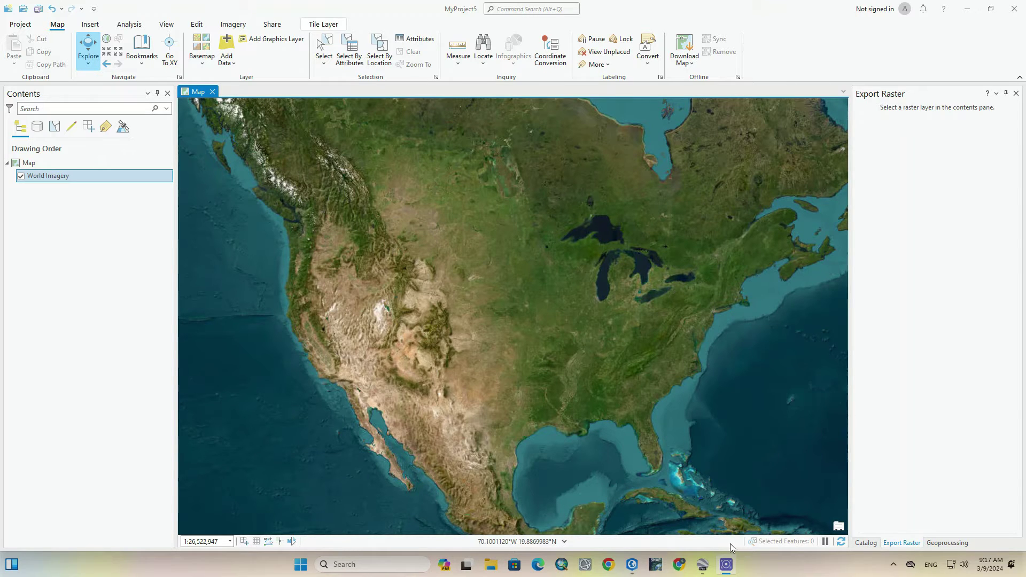
- Bring the Google Earth Pro window and its globe to the front with Alt+Tab
key("alt+Tab")
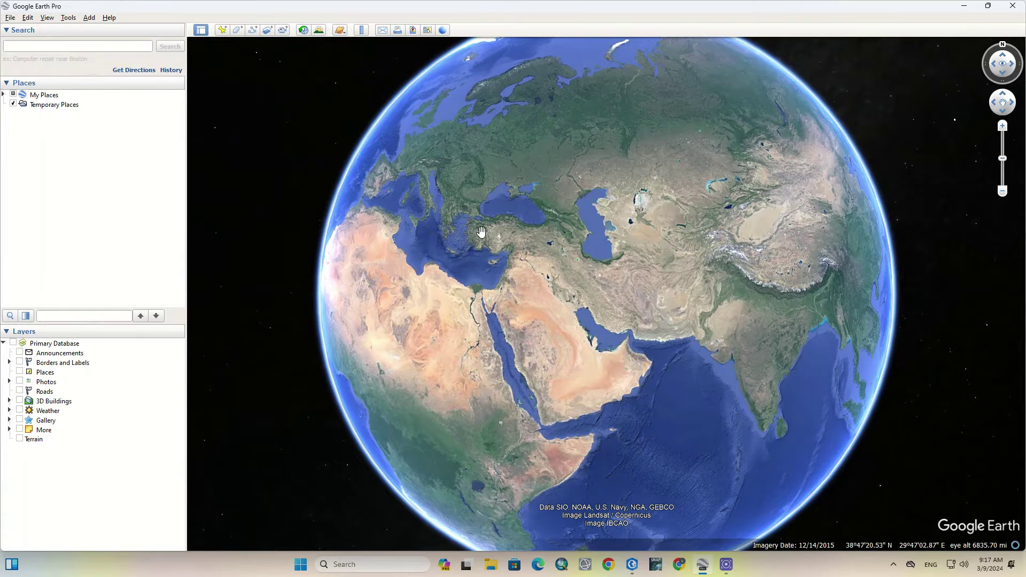
- Add a new folder named GoogleEarthPro under My Places
right_click(54, 96)
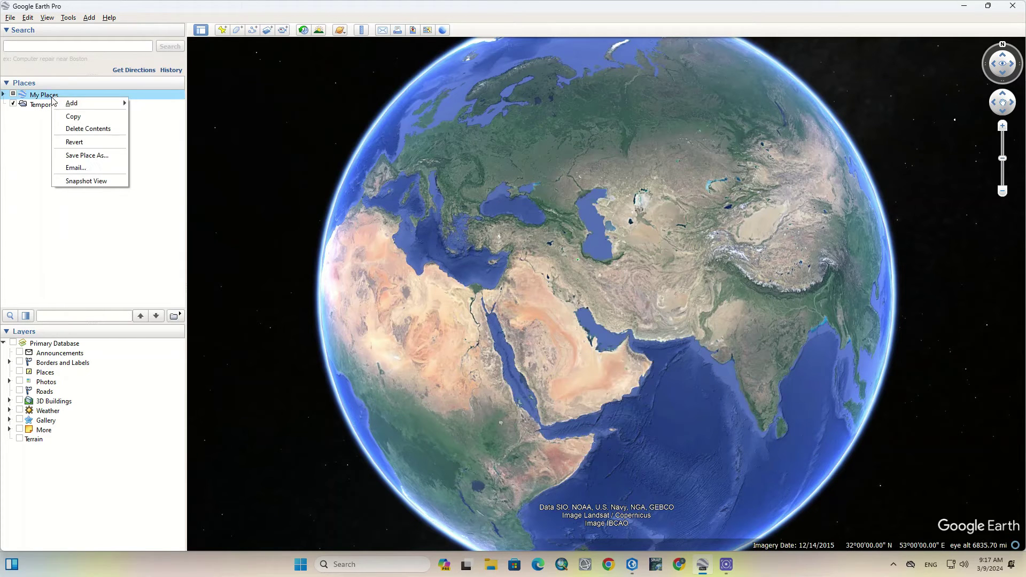
left_click(144, 103)
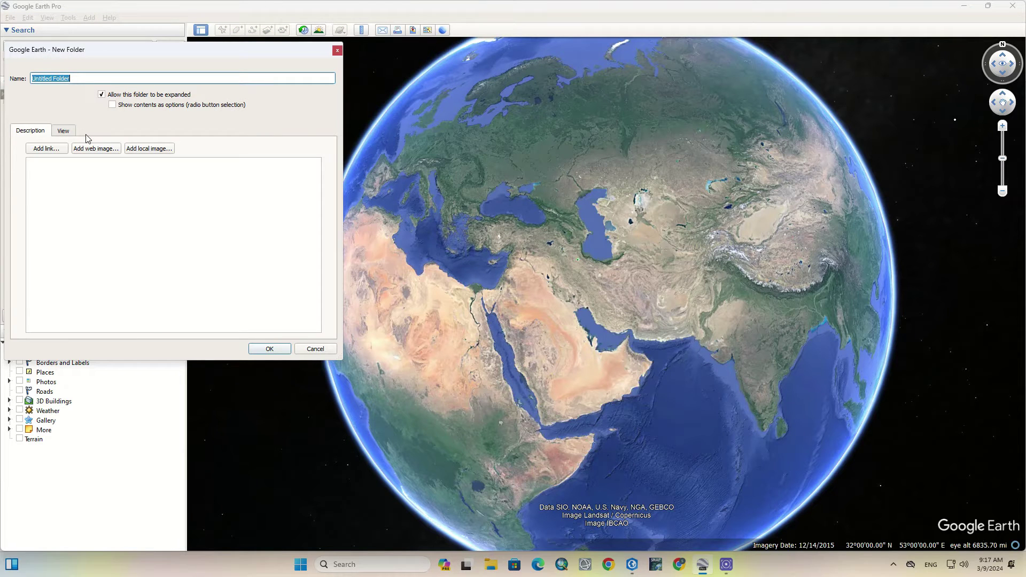
type("GoogleEarthPro")
left_click(270, 350)
- Zoom from the whole globe down toward Tehran
scroll(115, 291, "down", 1)
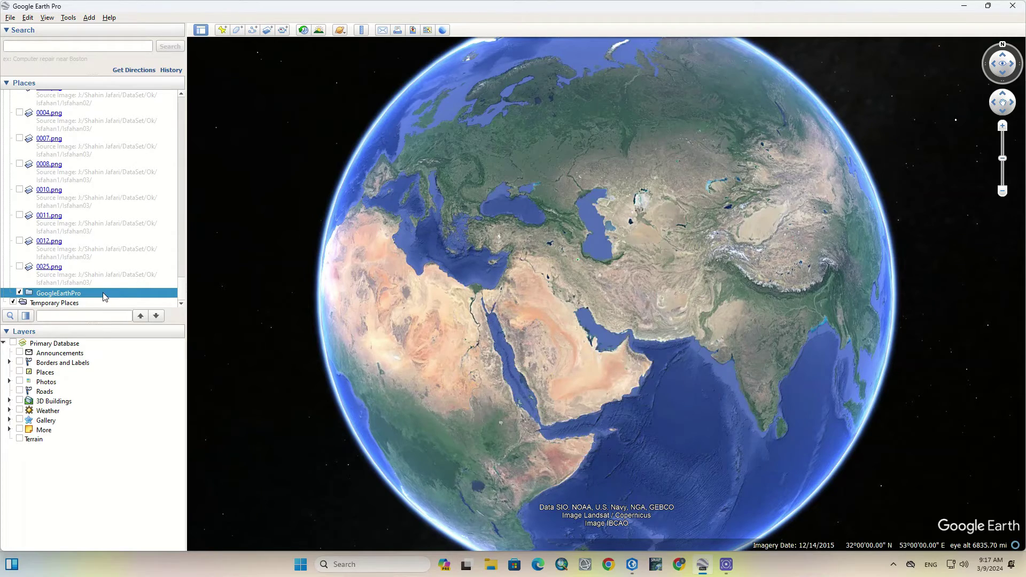
scroll(588, 264, "up", 5)
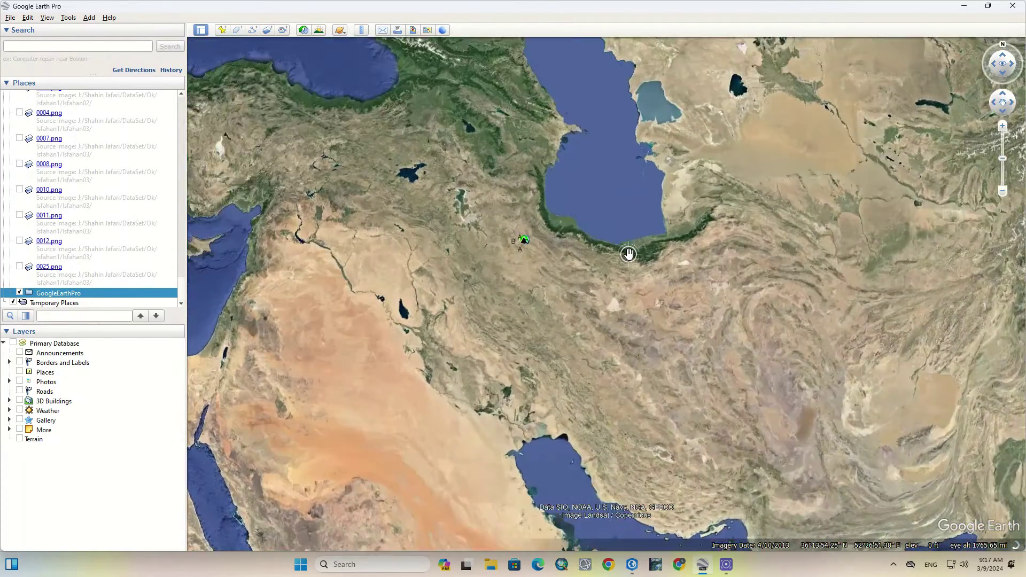
scroll(629, 254, "up", 3)
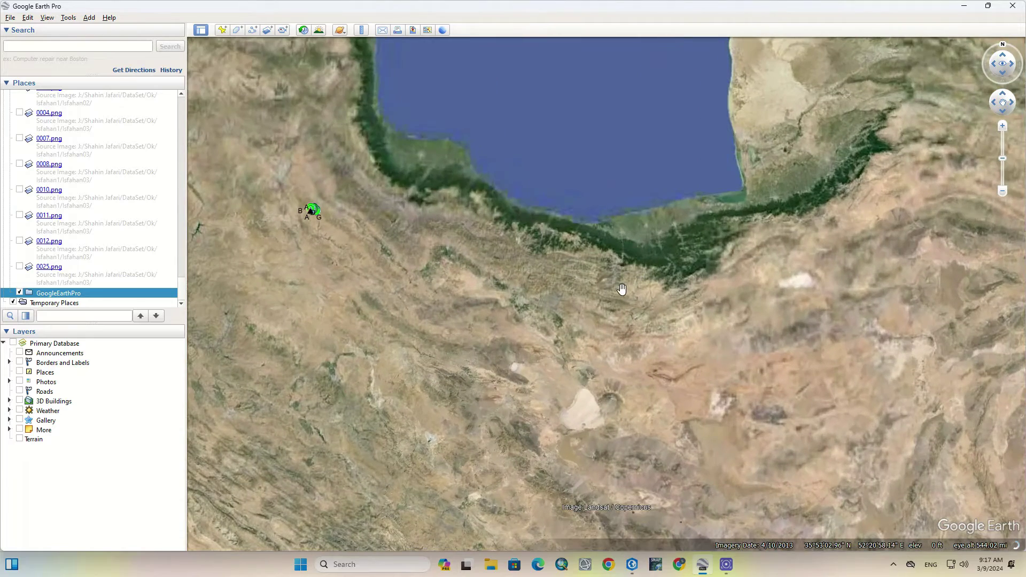
scroll(552, 294, "up", 4)
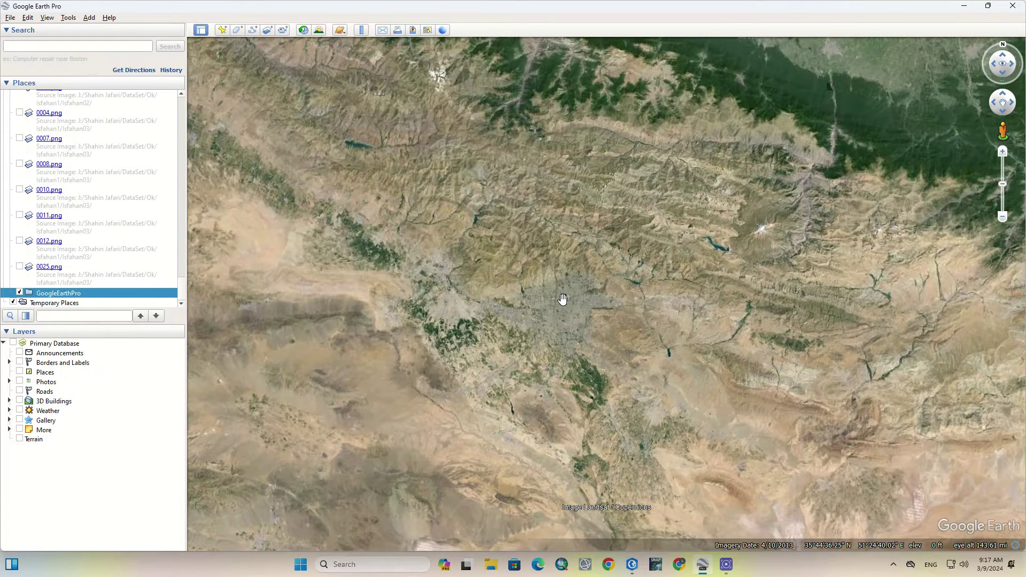
scroll(556, 355, "up", 4)
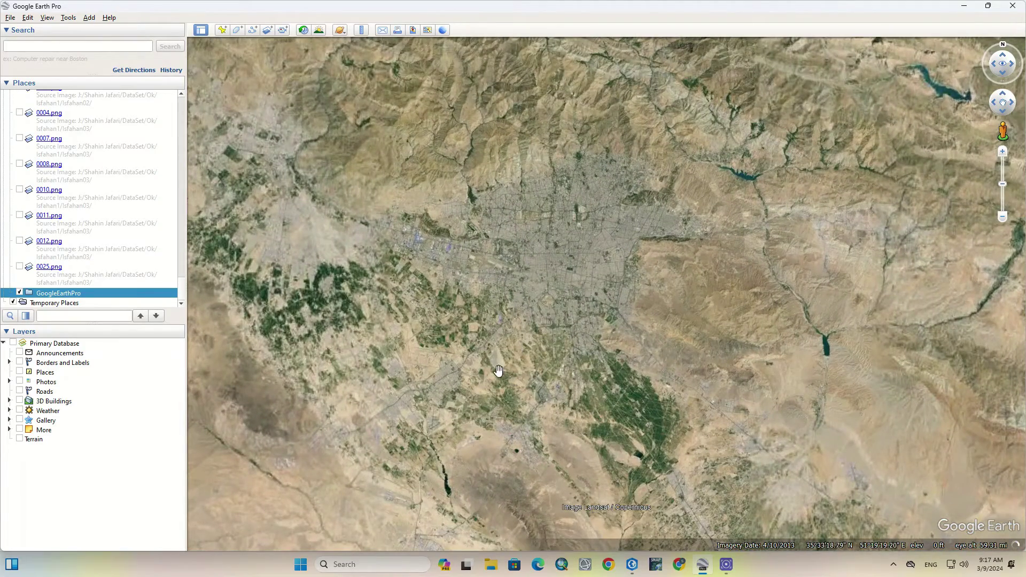
scroll(423, 203, "up", 4)
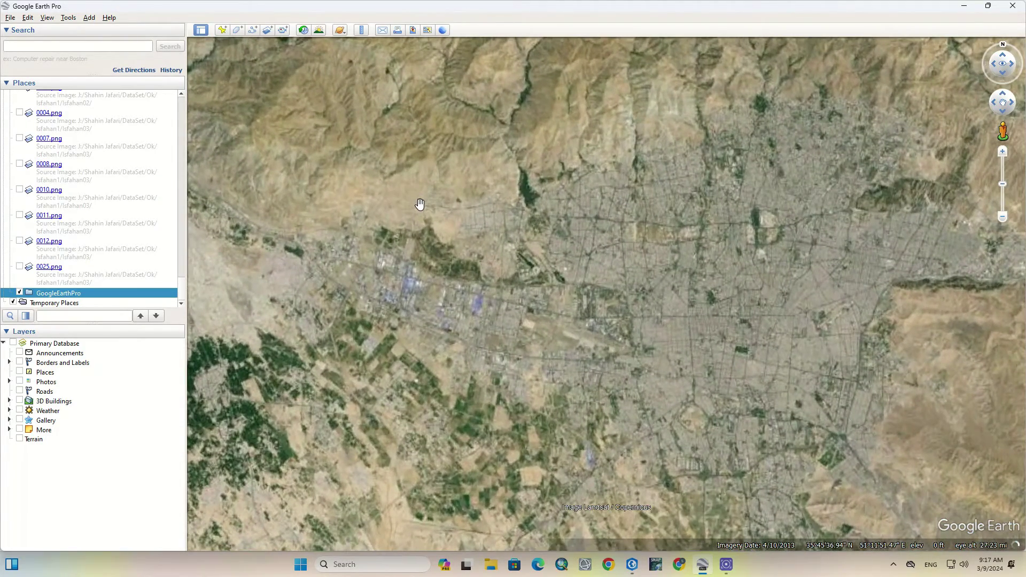
left_click_drag(420, 245, 522, 235)
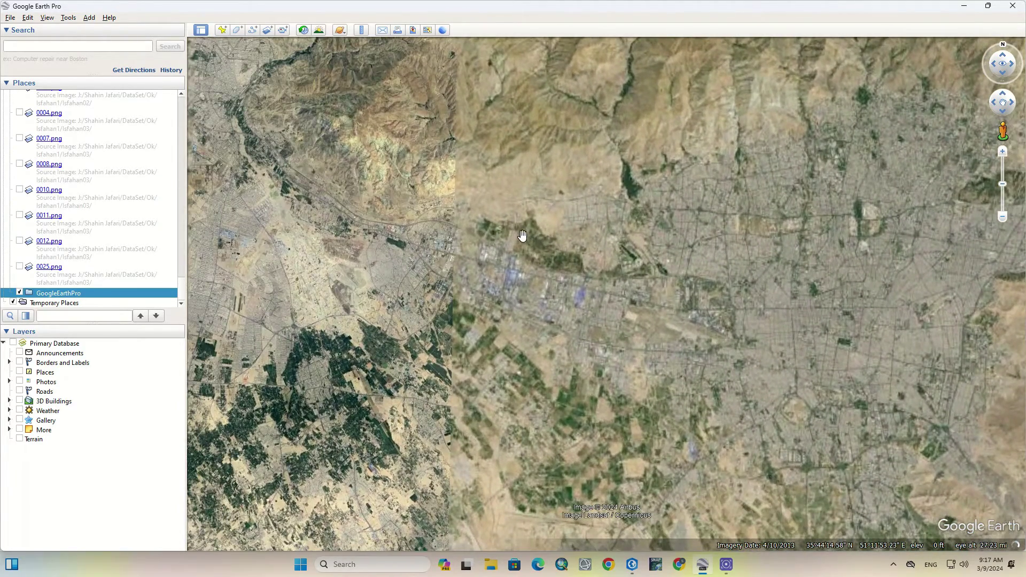
- Zoom closer and pan to centre the lake and its surrounding city blocks
scroll(543, 208, "up", 3)
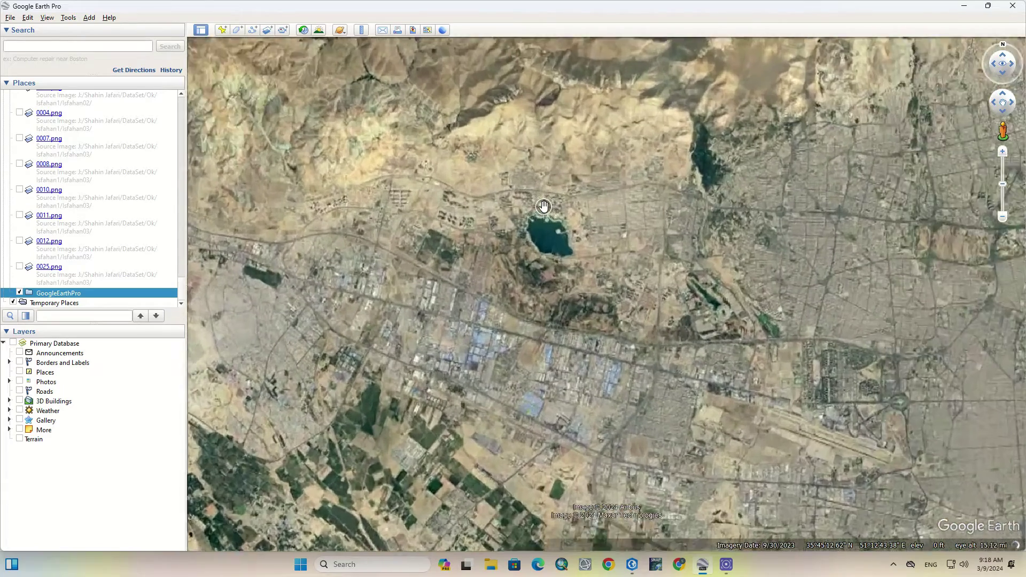
scroll(543, 206, "up", 4)
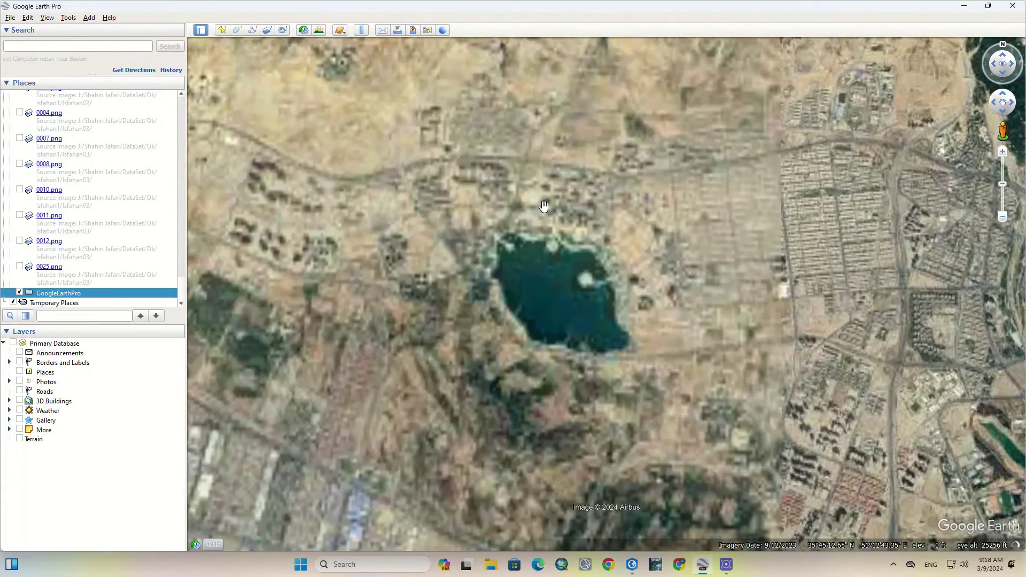
scroll(524, 249, "up", 3)
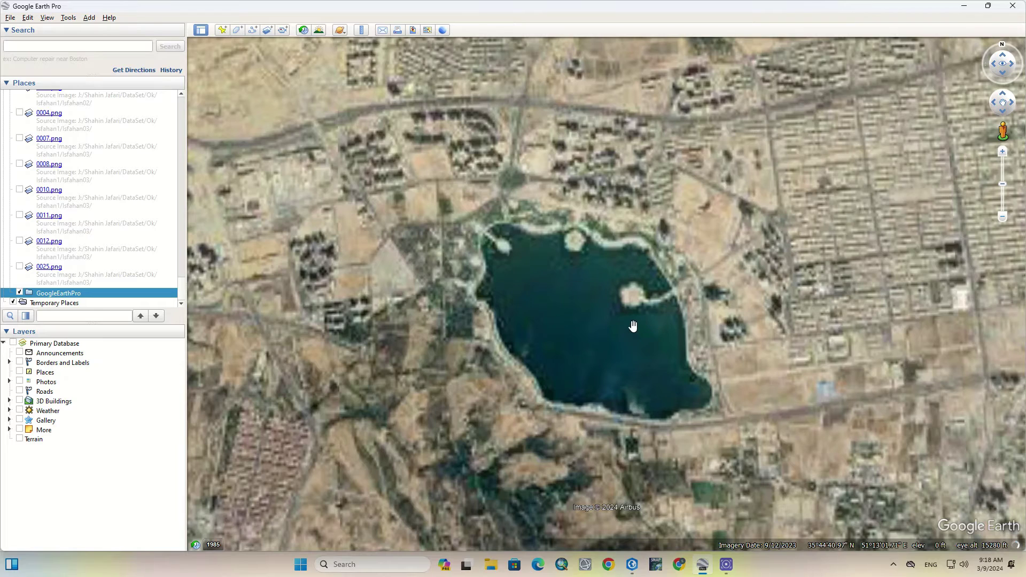
scroll(633, 326, "up", 1)
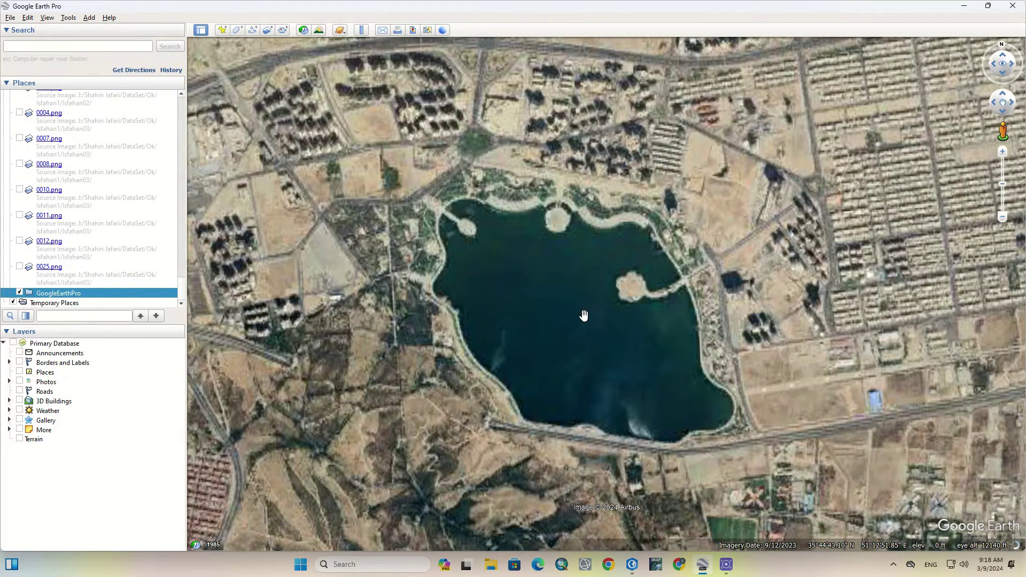
left_click_drag(583, 316, 491, 393)
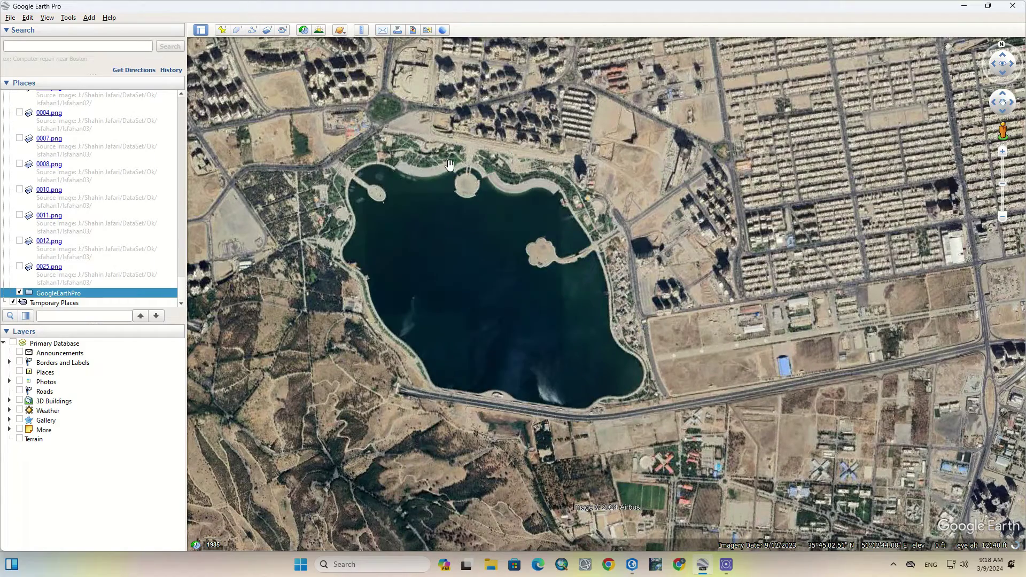
left_click_drag(420, 172, 440, 245)
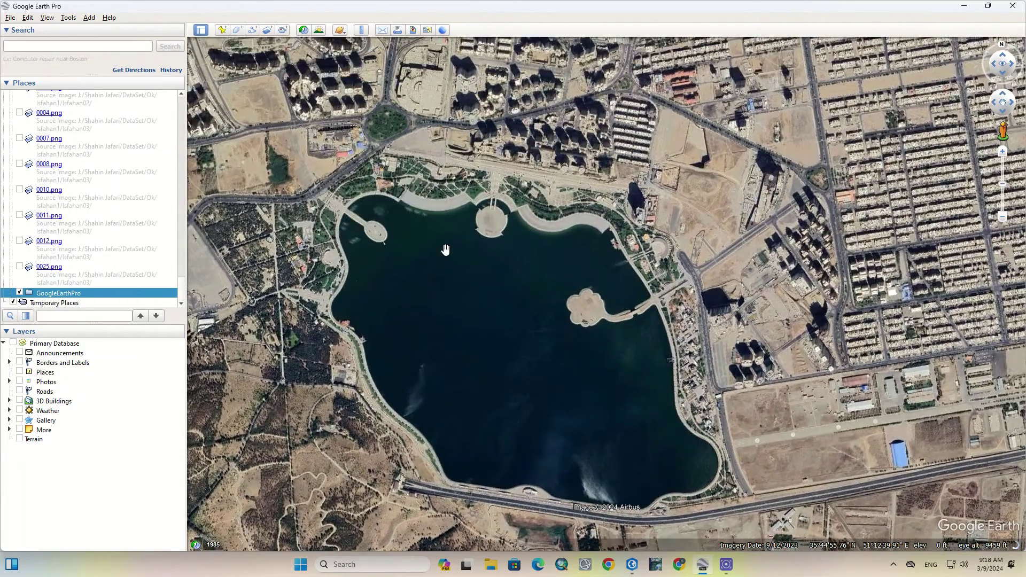
scroll(445, 250, "down", 2)
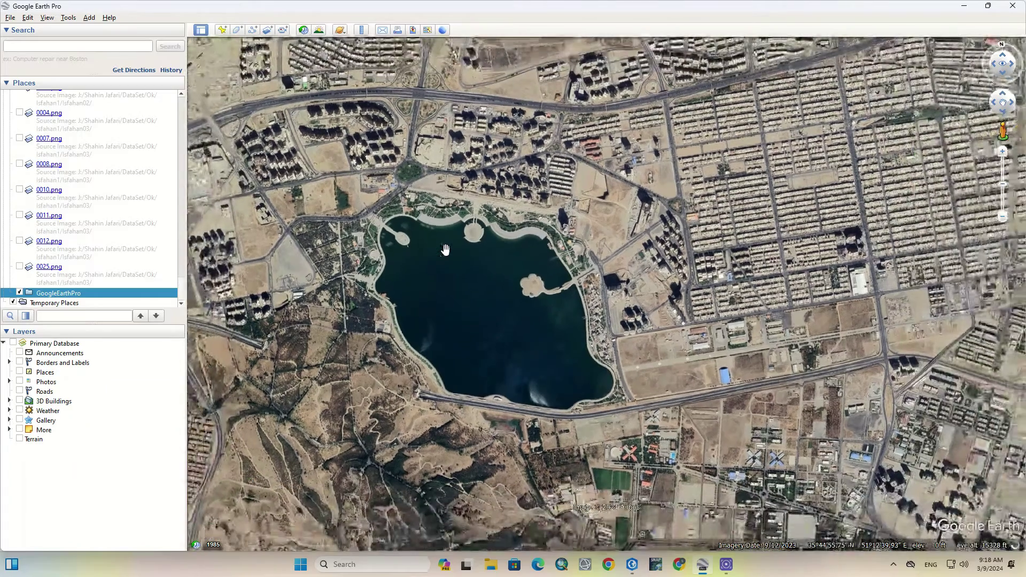
left_click_drag(459, 226, 444, 243)
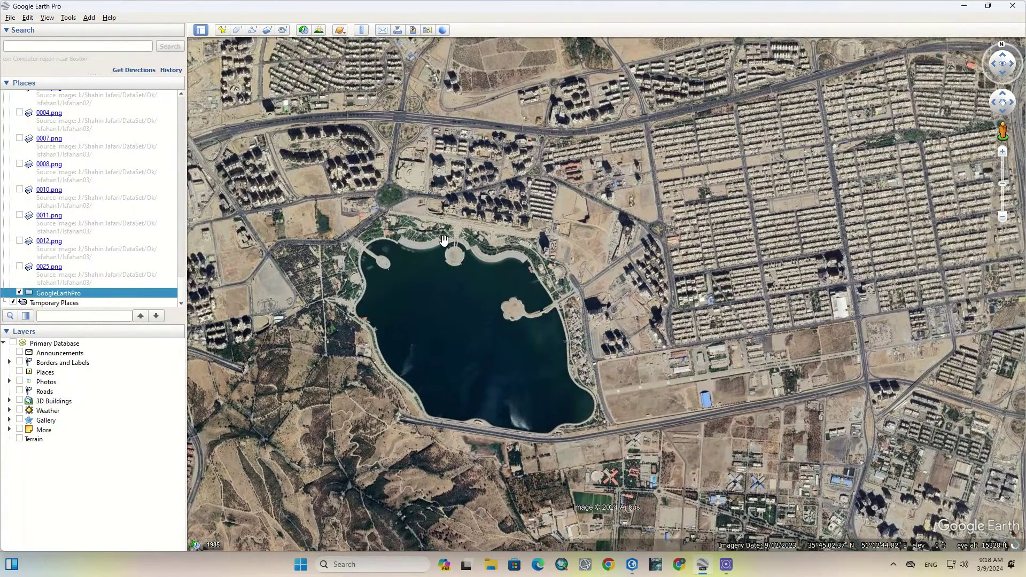
- Add placemark 1 on the road southeast of the lake and 2 in the eastern blocks
left_click(222, 30)
left_click_drag(612, 288, 710, 404)
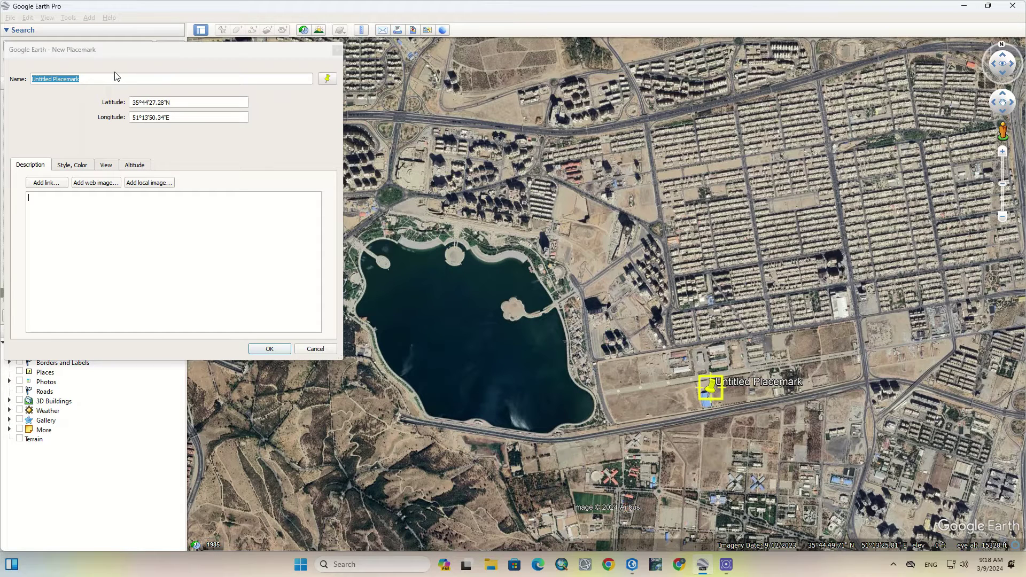
left_click_drag(115, 76, 31, 78)
type("1")
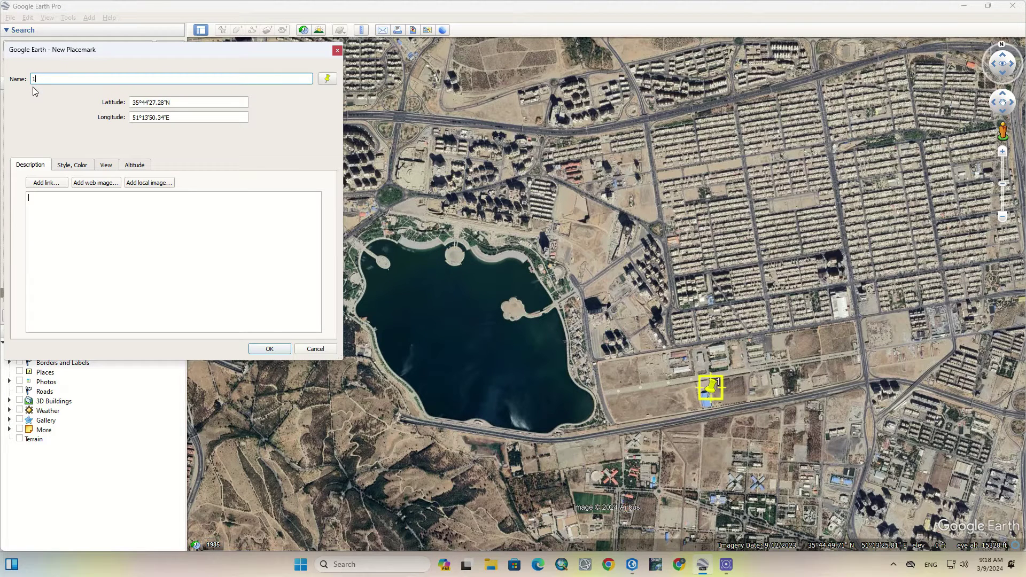
left_click(269, 348)
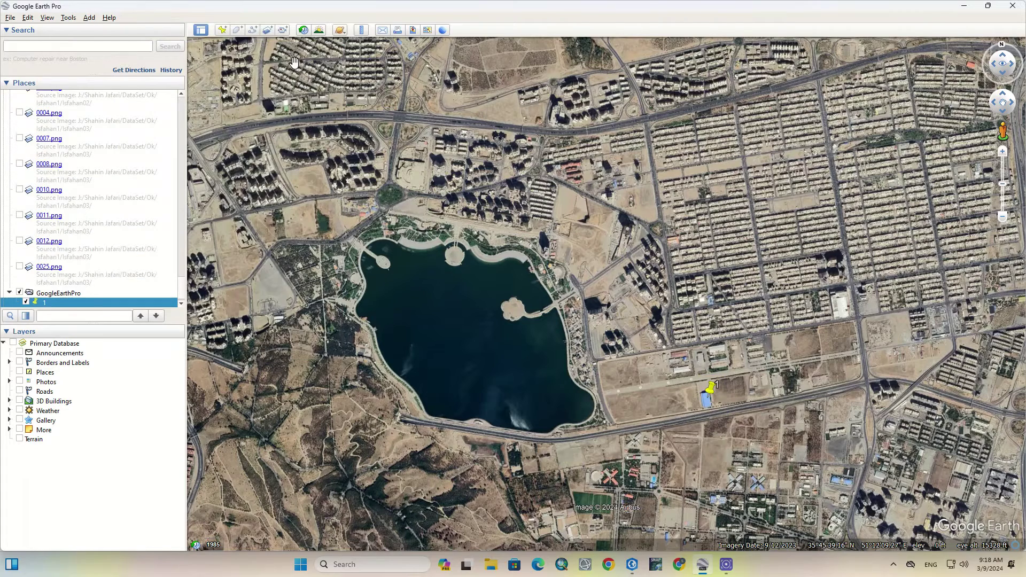
left_click(222, 29)
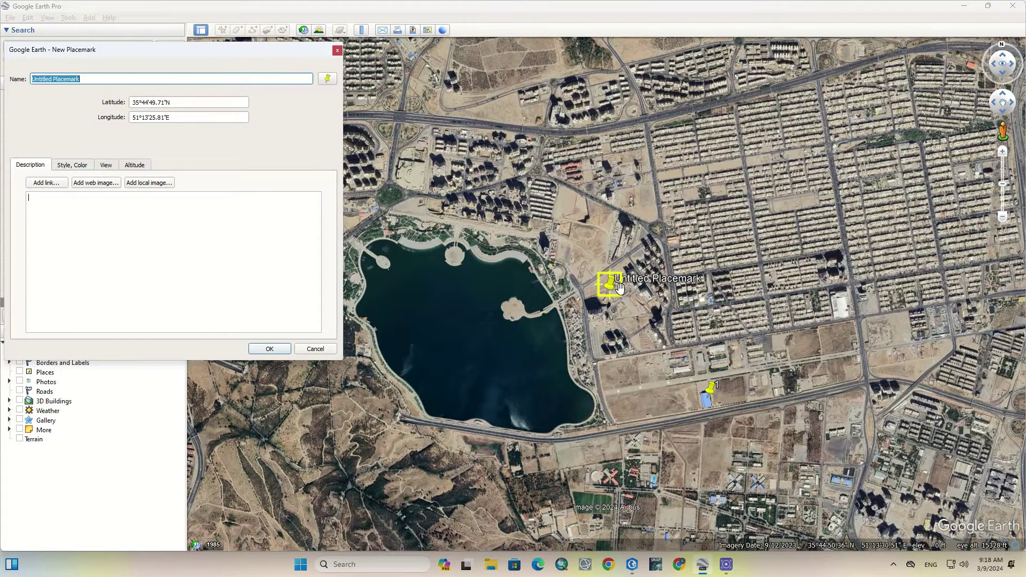
left_click_drag(610, 286, 845, 314)
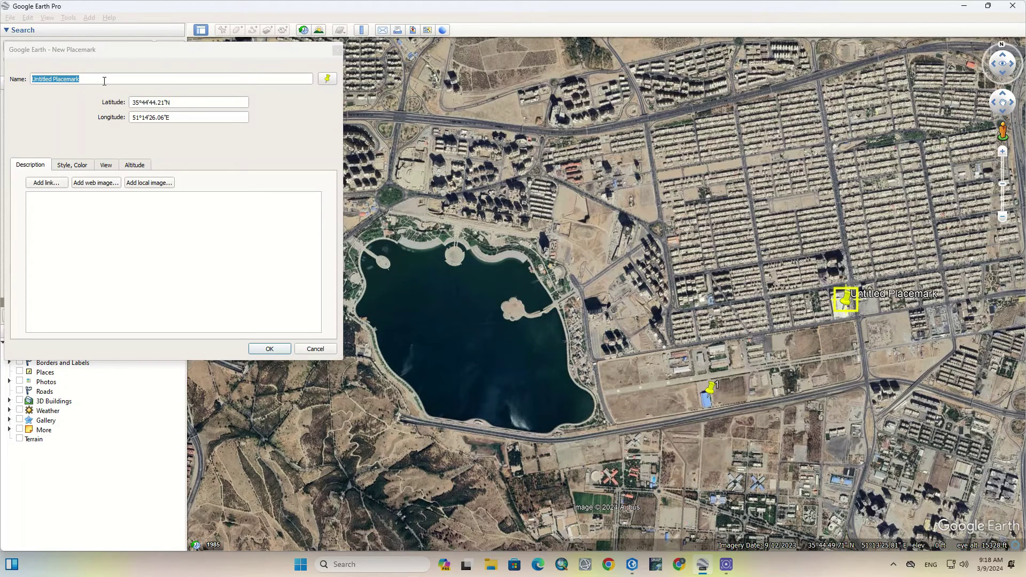
type("2")
left_click(273, 350)
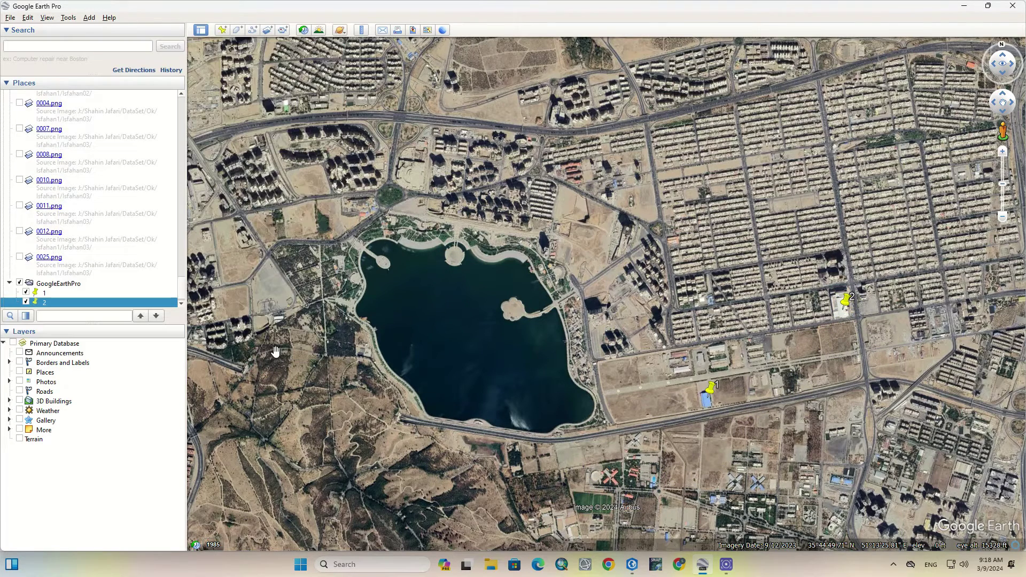
- Add placemark 3 beside the northern sports ground and 4 northwest of the lake
left_click_drag(545, 206, 476, 299)
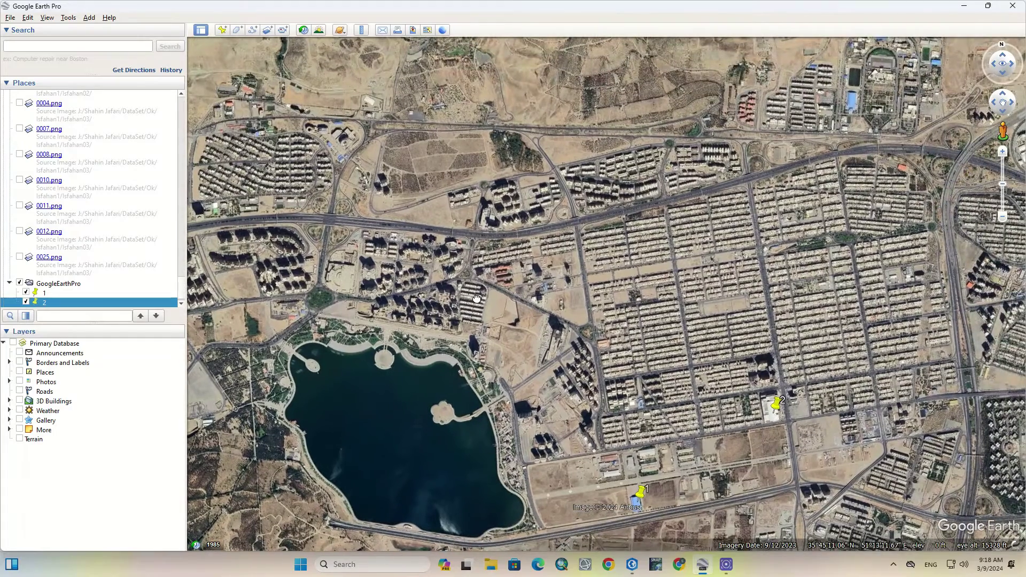
left_click(223, 30)
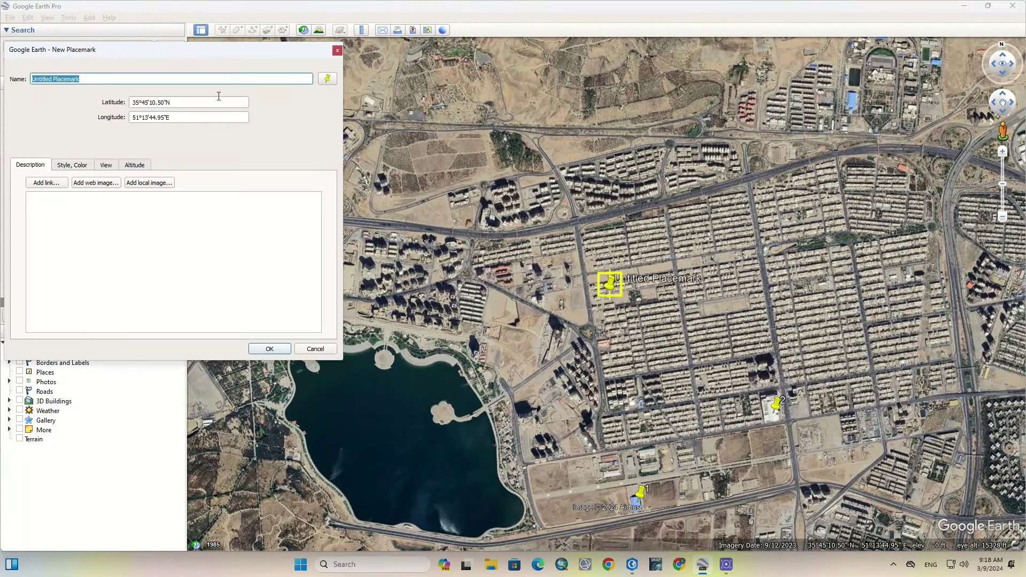
type("3")
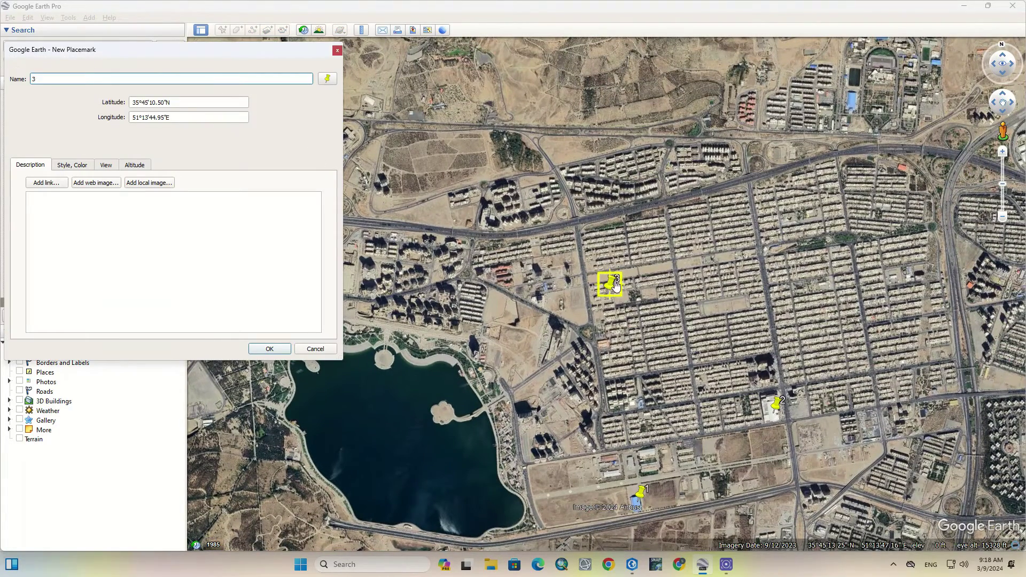
left_click_drag(610, 291, 855, 103)
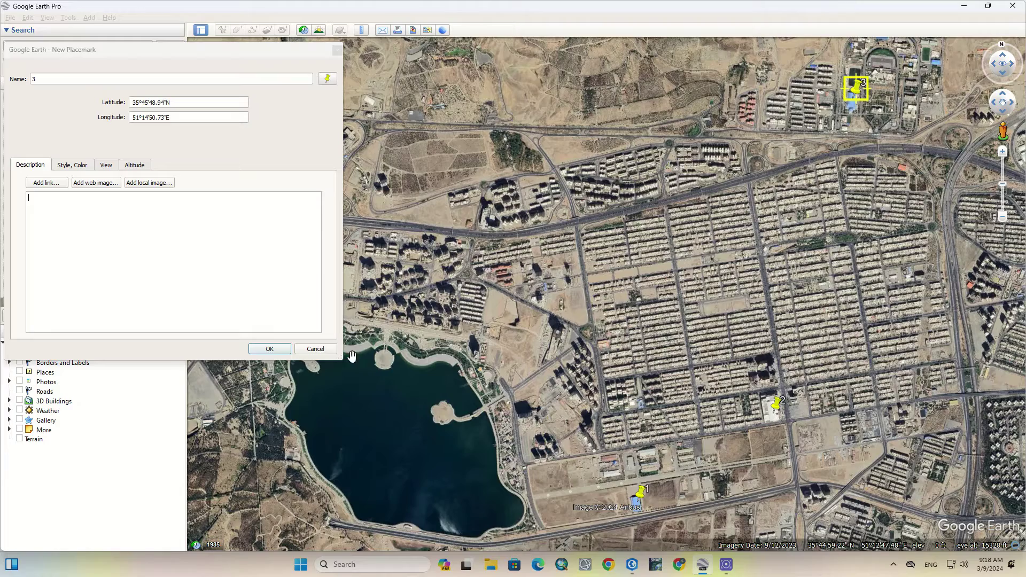
left_click(270, 349)
left_click_drag(530, 418, 747, 330)
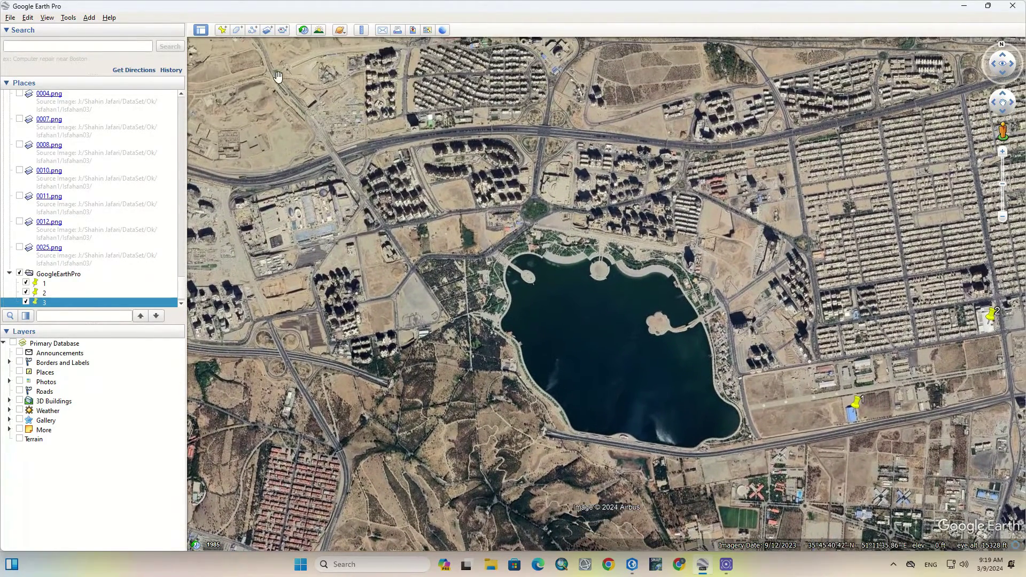
left_click(222, 30)
left_click_drag(224, 53, 196, 327)
left_click_drag(610, 266, 310, 217)
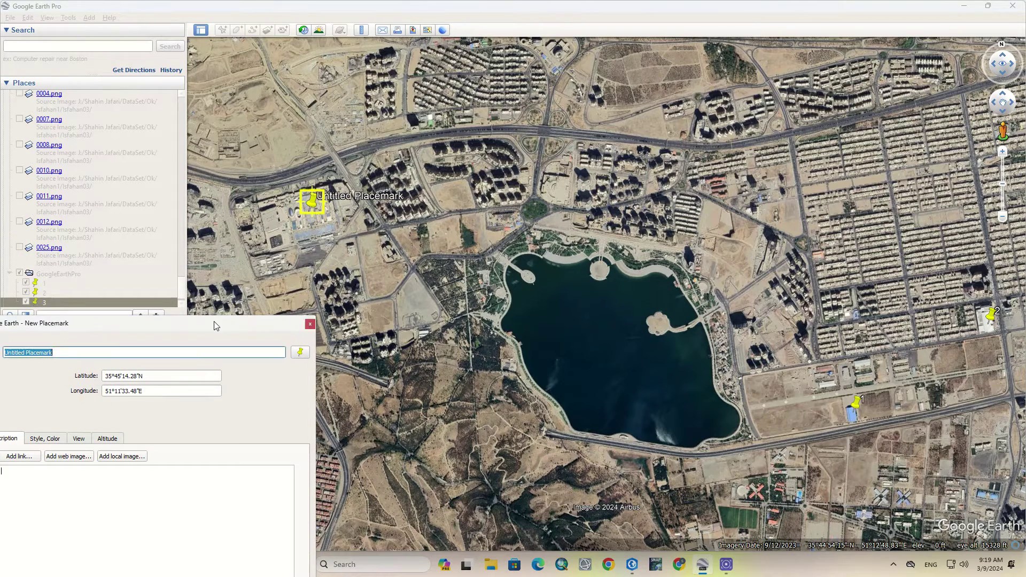
left_click_drag(214, 327, 399, 134)
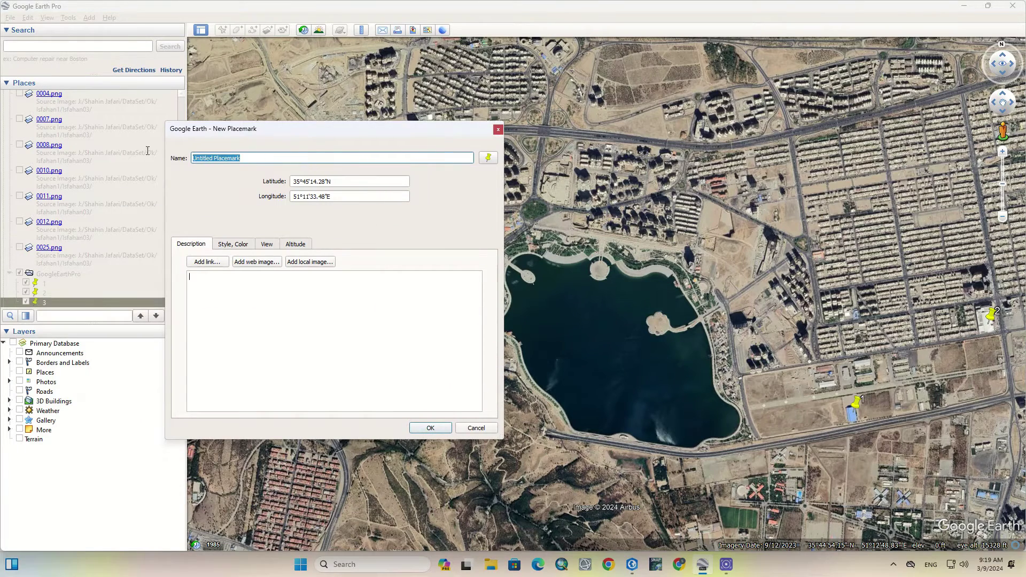
type("4")
left_click(429, 430)
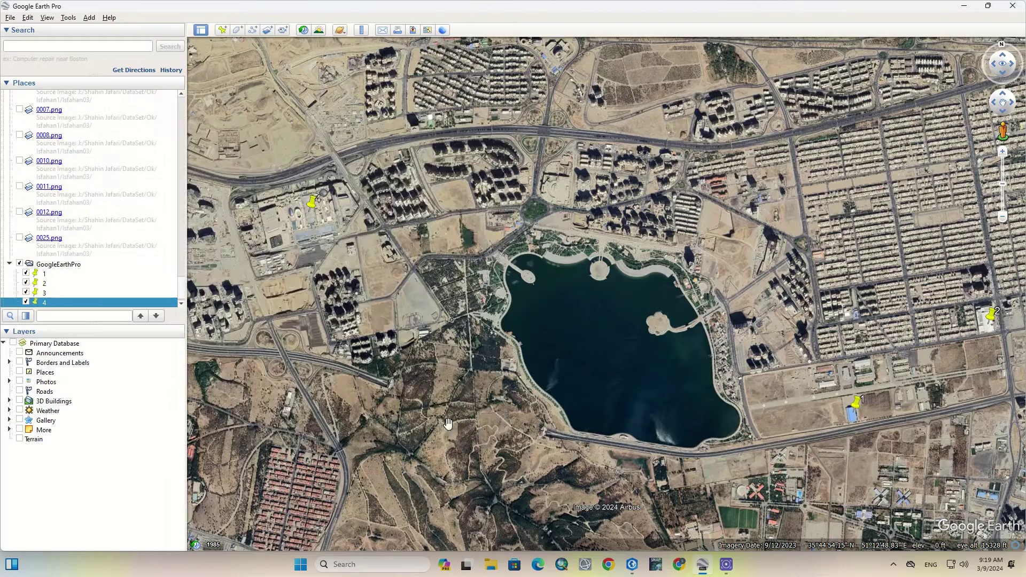
left_click_drag(561, 385, 484, 327)
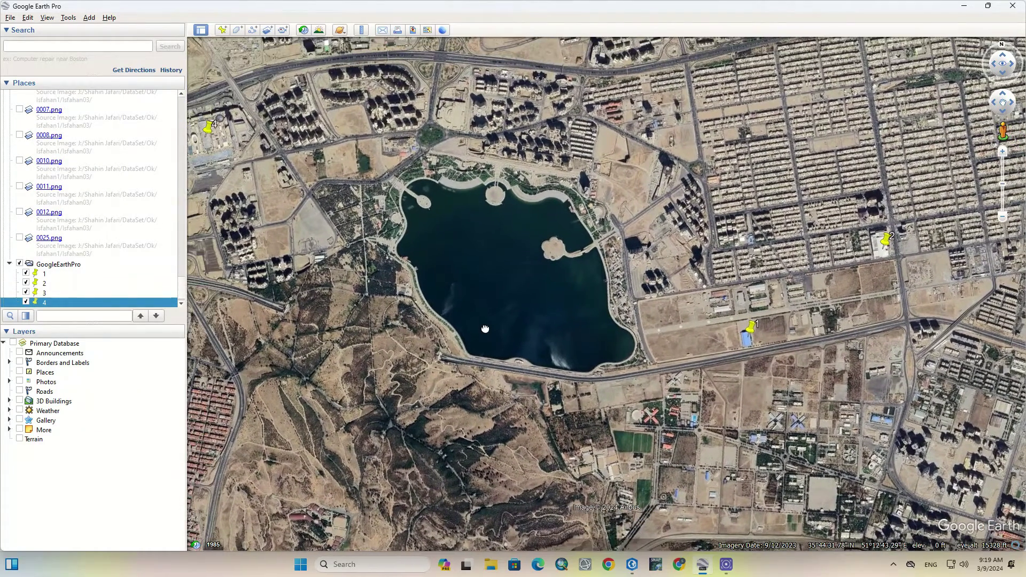
- Start a polygon and place corners along the housing block's north, west and south sides
left_click(237, 31)
left_click_drag(340, 127, 80, 86)
scroll(690, 265, "down", 3)
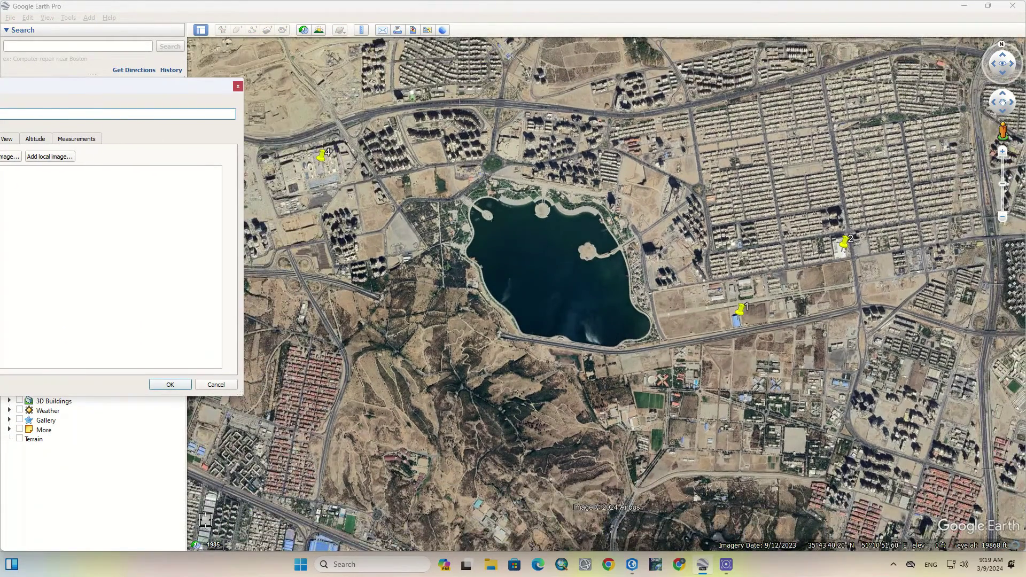
scroll(207, 516, "up", 4)
left_click(411, 264)
left_click(335, 252)
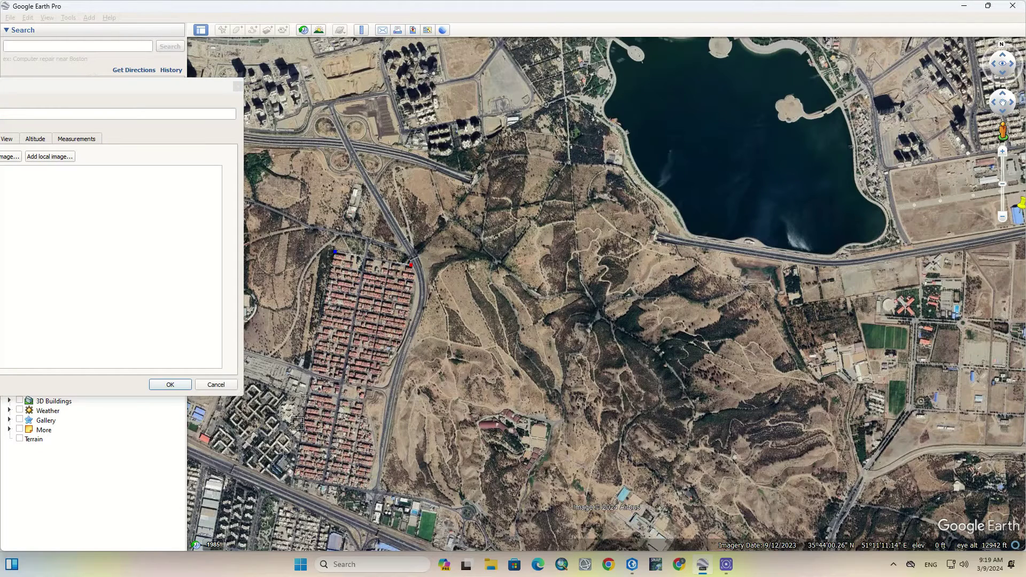
left_click(311, 371)
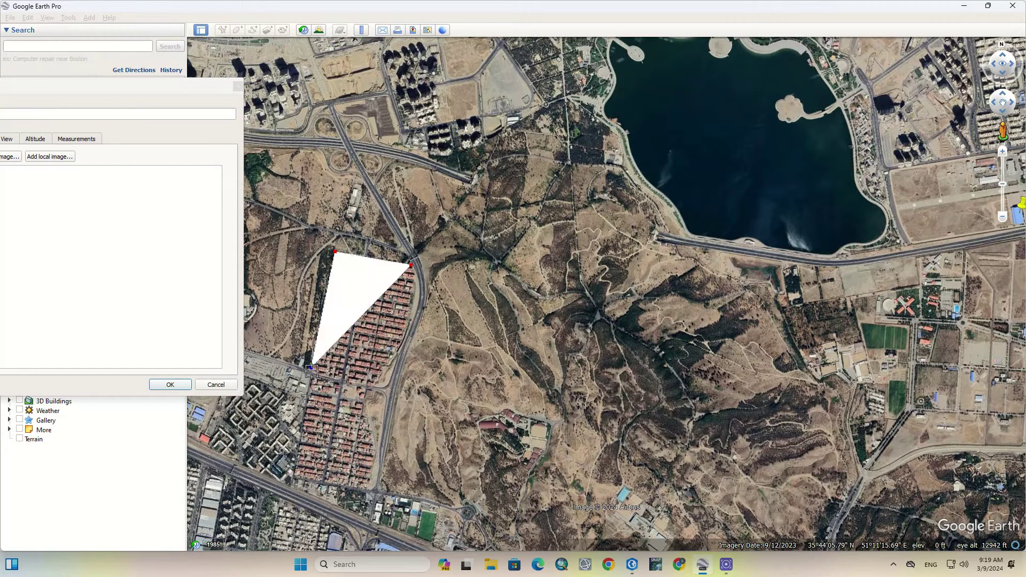
left_click(294, 478)
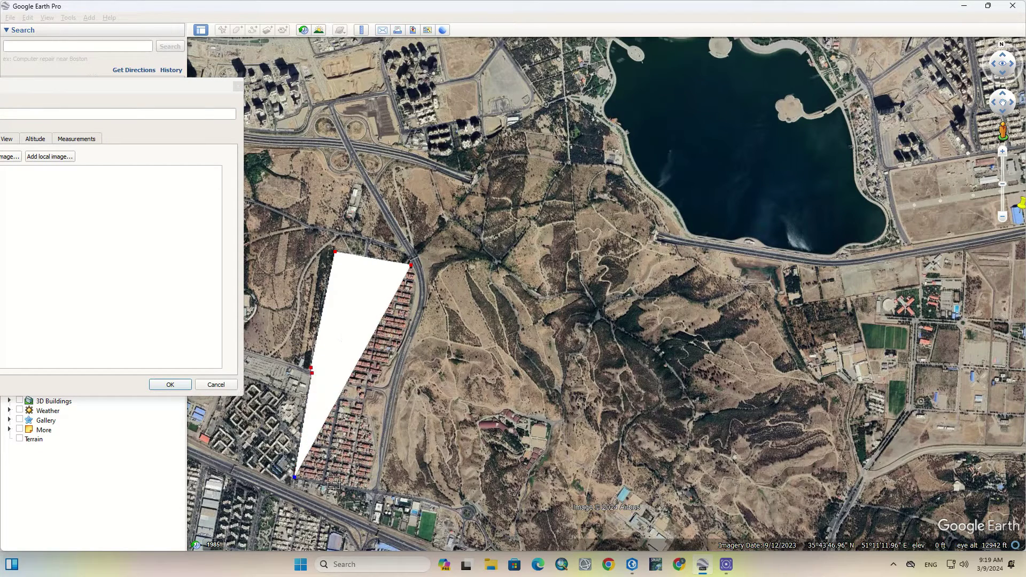
left_click(367, 489)
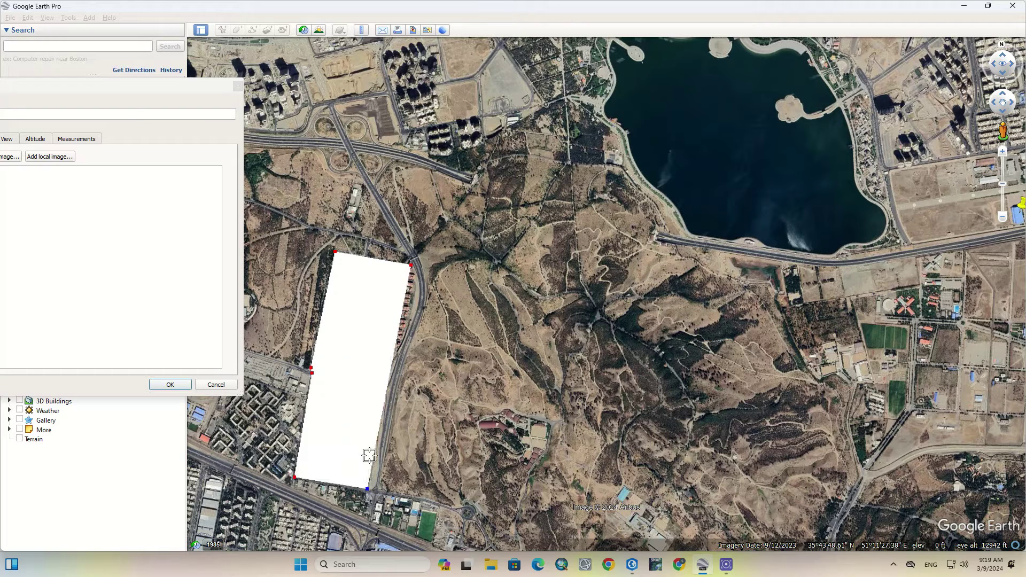
- Set the polygon's area style to Outlined with no fill
left_click_drag(126, 90, 250, 90)
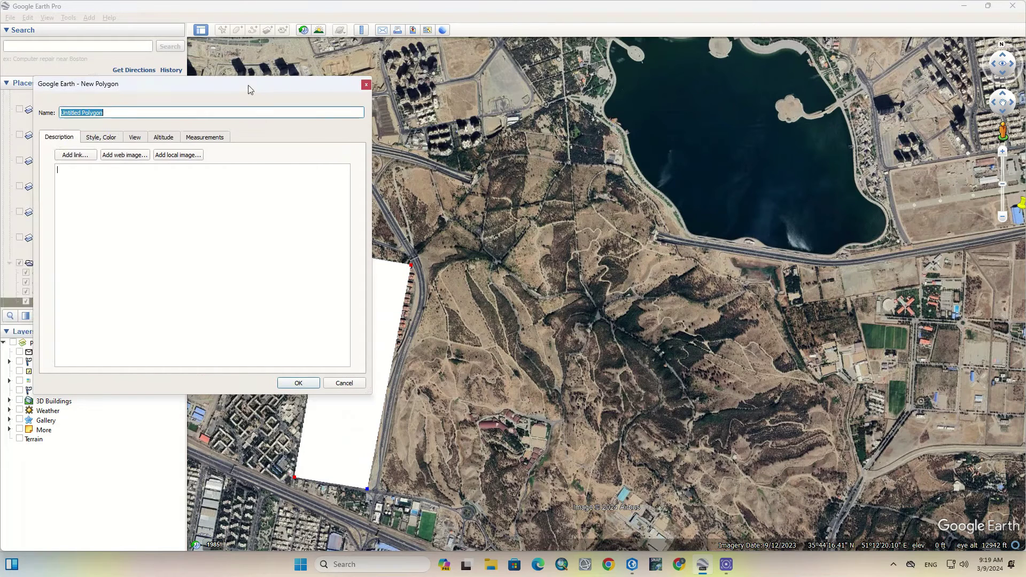
left_click(108, 139)
left_click(122, 213)
left_click(121, 202)
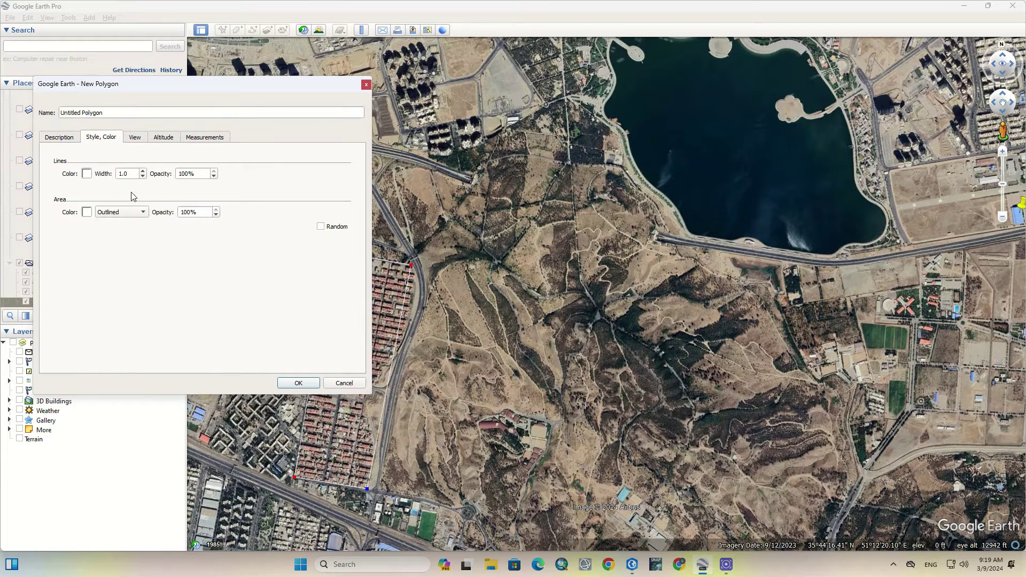
left_click_drag(279, 89, 191, 66)
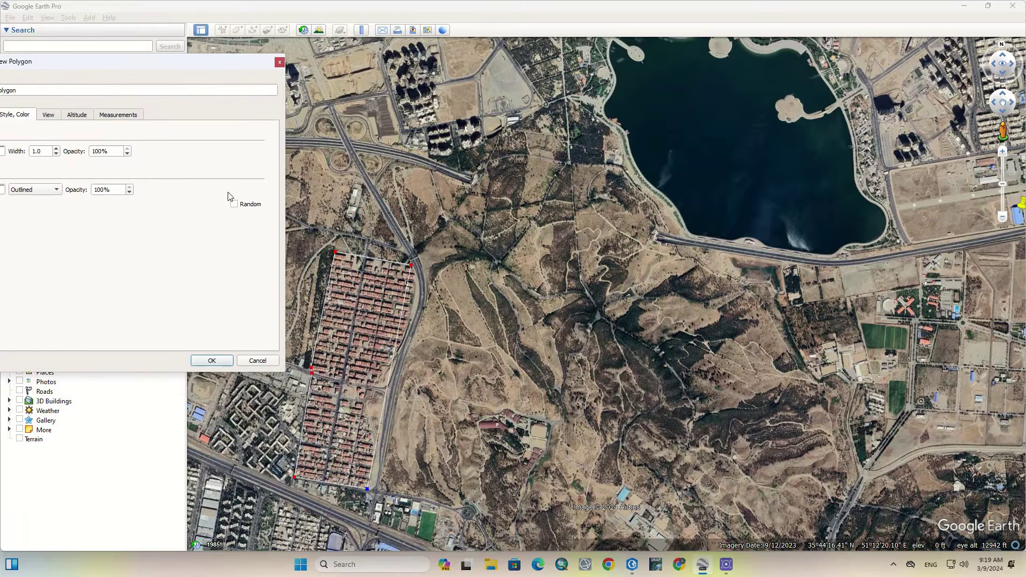
- Close the outline along the block's east edge, make the lines red, and save
left_click(379, 451)
left_click(366, 409)
left_click(369, 386)
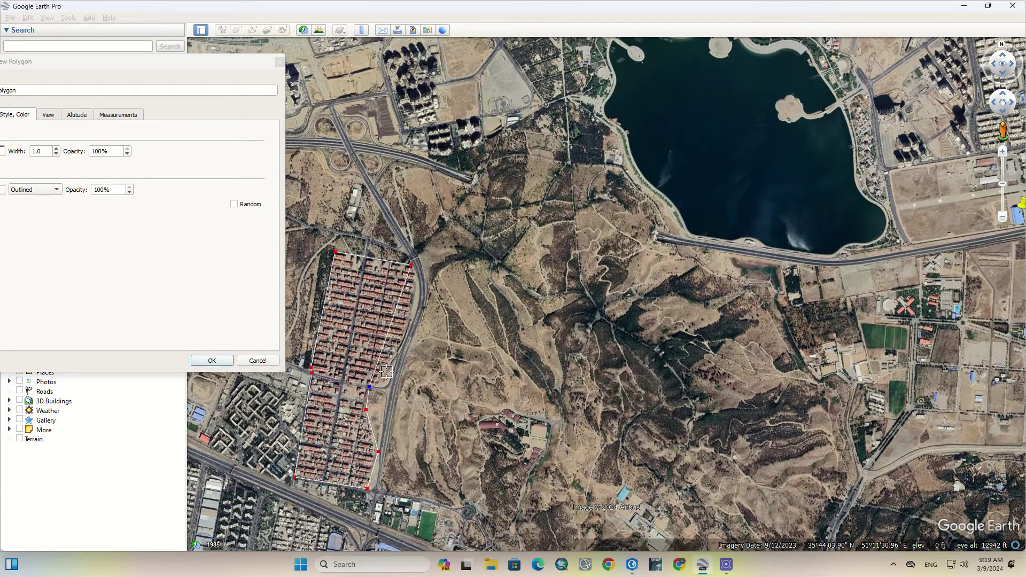
left_click(397, 346)
left_click(406, 326)
left_click(415, 275)
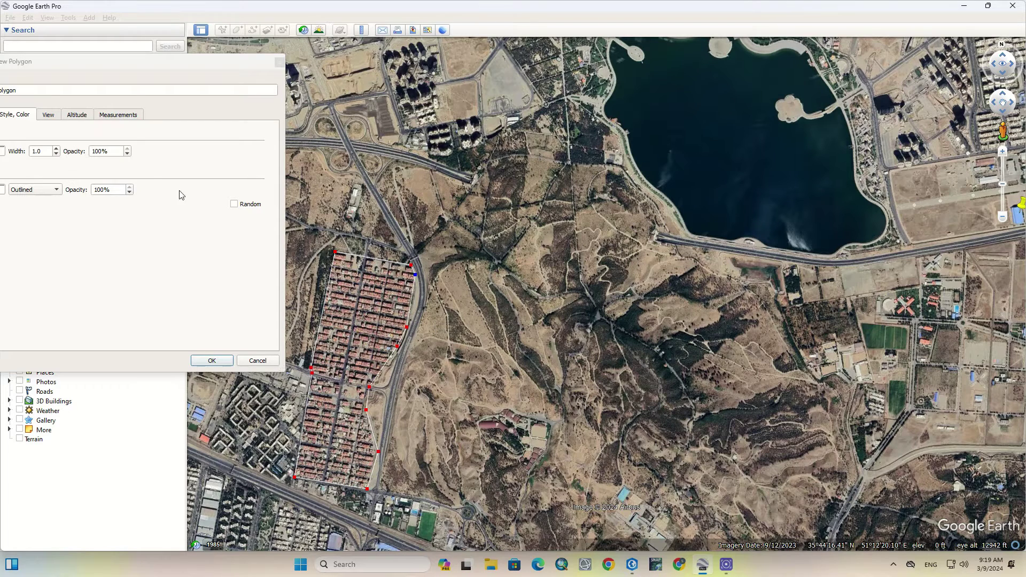
left_click_drag(129, 63, 218, 63)
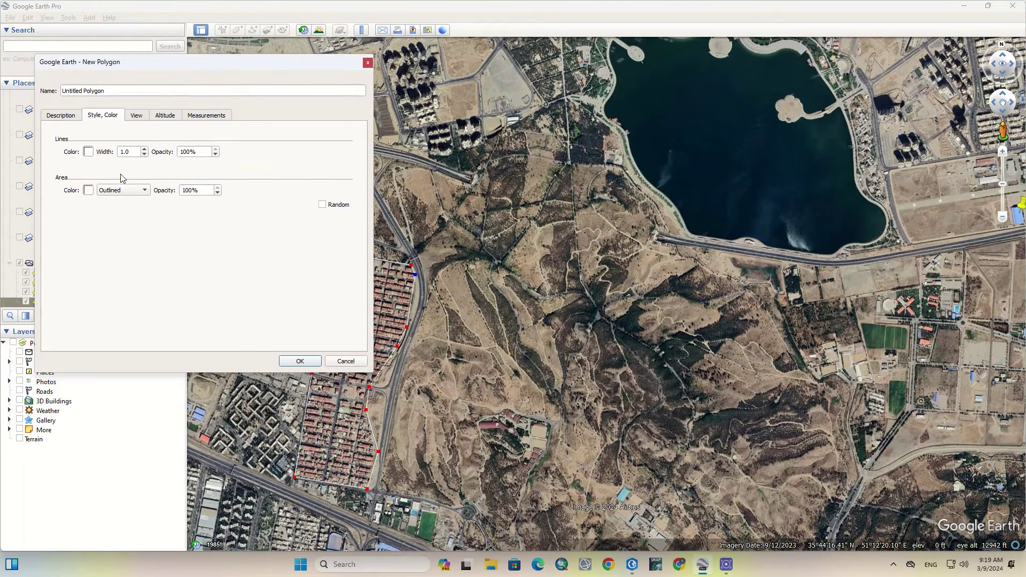
left_click(89, 152)
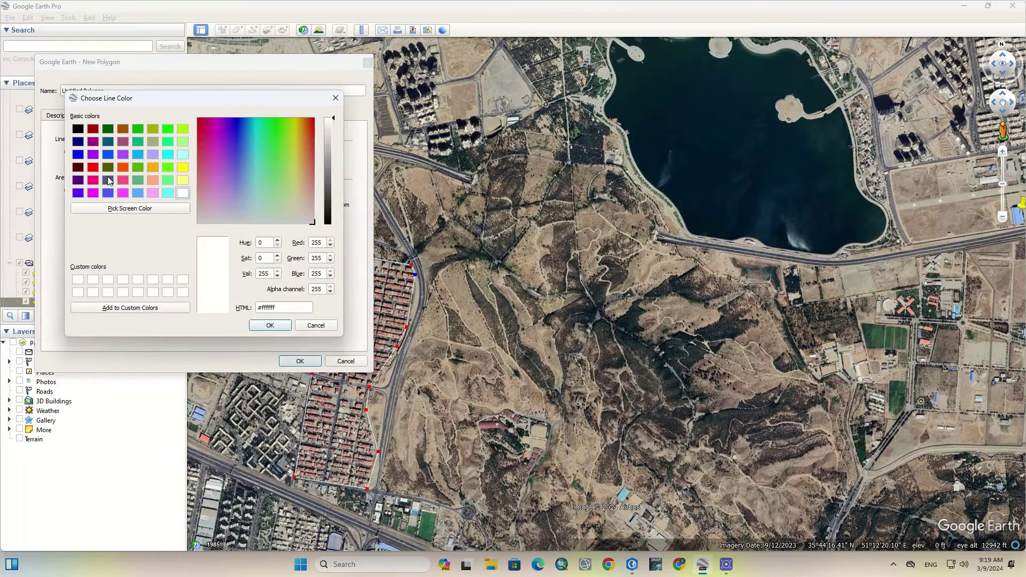
left_click(93, 168)
left_click(281, 327)
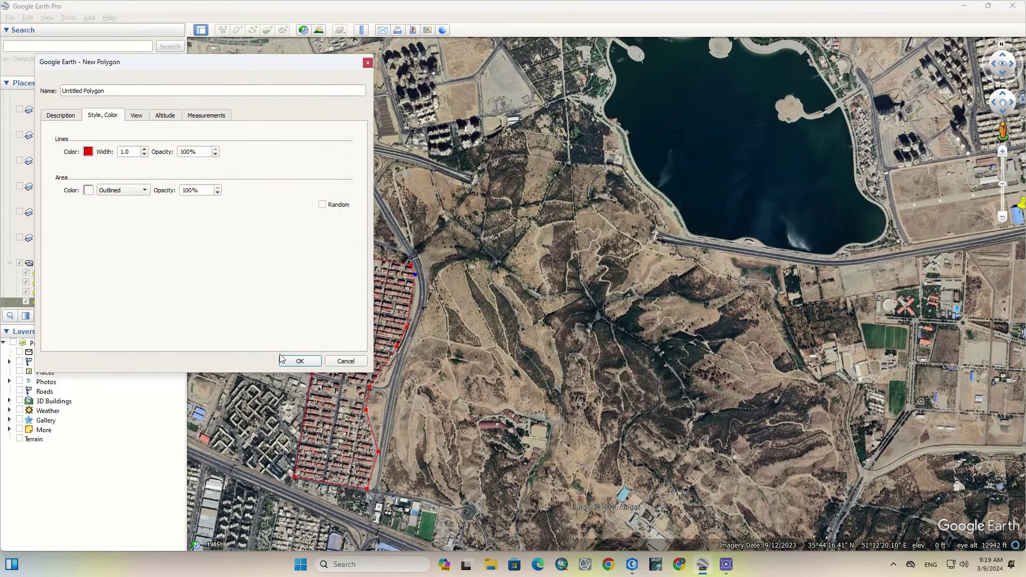
left_click(300, 362)
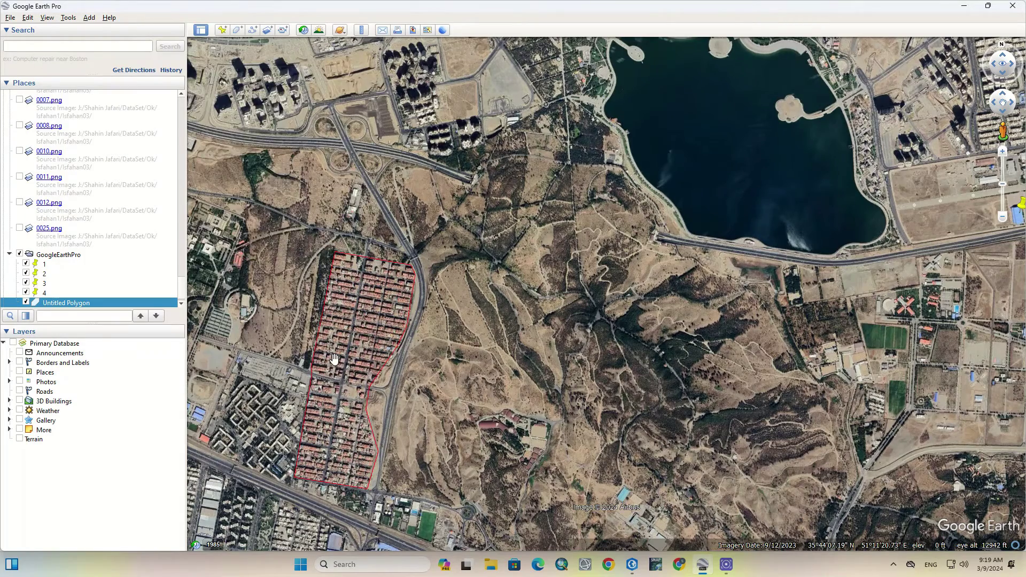
- Start a new polygon and trace the lake's south, east and north shores
scroll(335, 358, "down", 3)
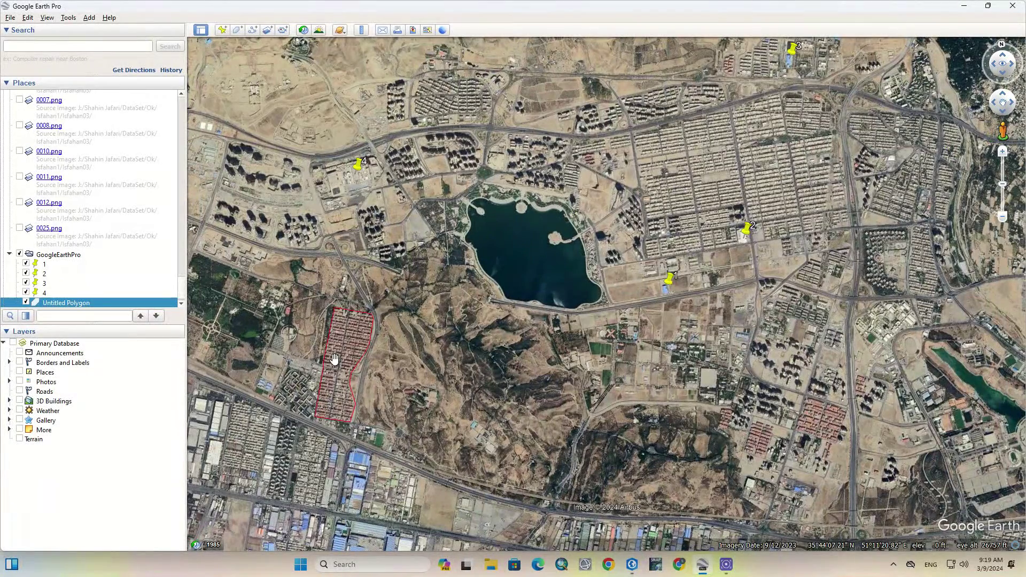
scroll(549, 230, "up", 3)
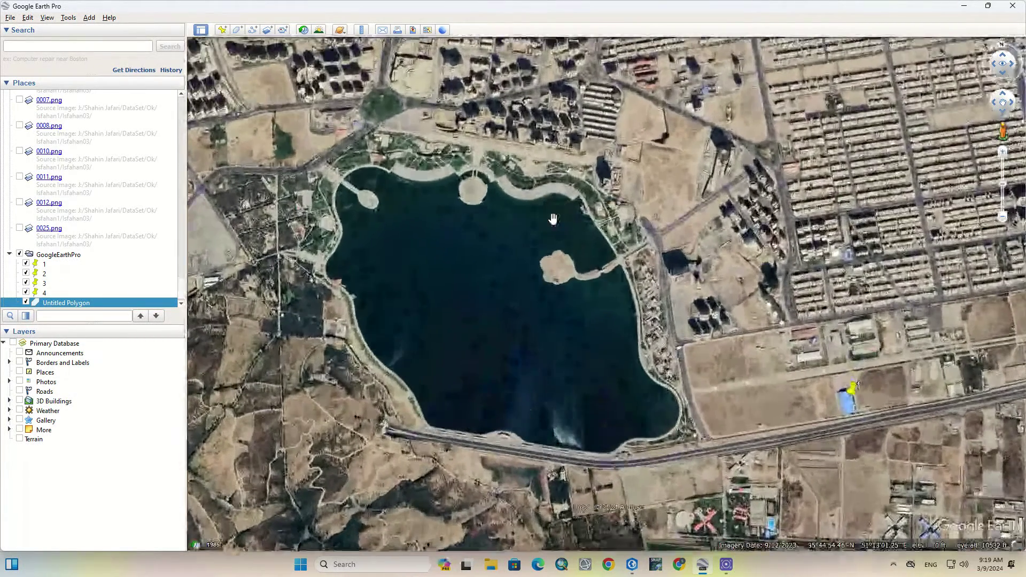
left_click(235, 31)
left_click_drag(296, 63, 183, 56)
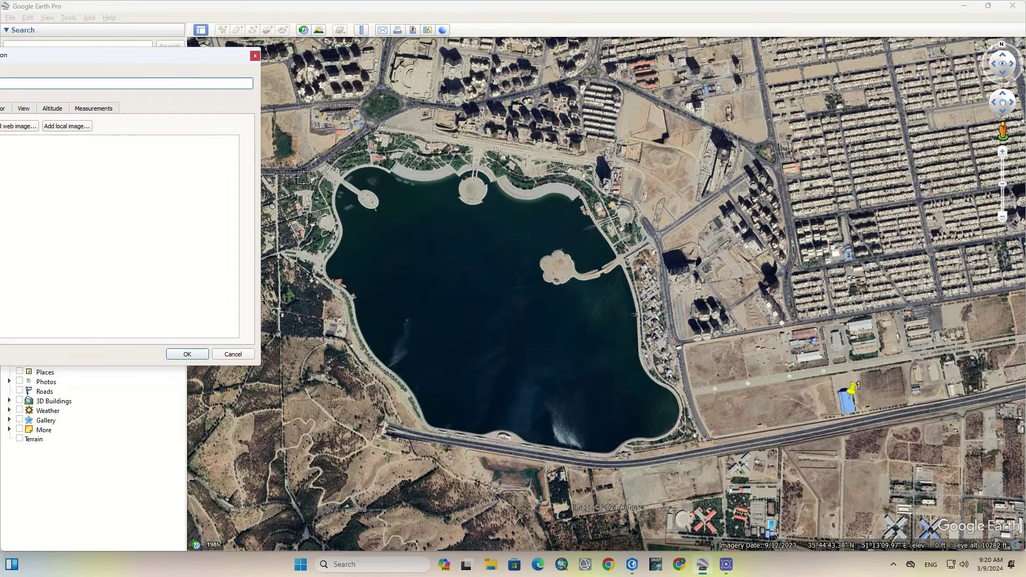
left_click(429, 424)
left_click(610, 451)
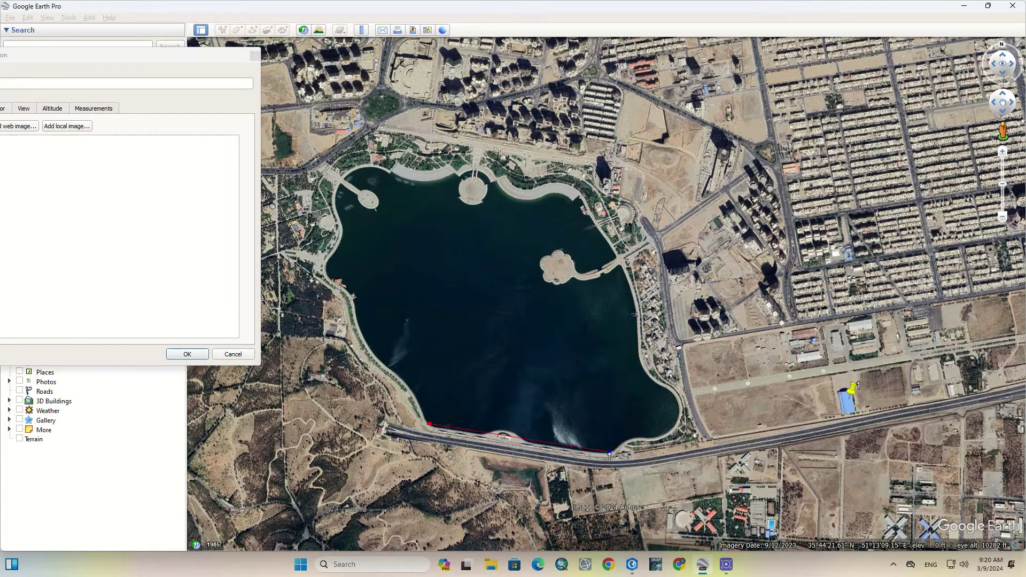
left_click(671, 431)
left_click(676, 401)
left_click(641, 362)
left_click(623, 267)
left_click(579, 191)
left_click(515, 189)
left_click(508, 177)
left_click(469, 171)
left_click(445, 176)
left_click(409, 177)
left_click(367, 169)
- Continue the outline down the west and southwest shores and back along the south shore
left_click(342, 181)
left_click(331, 203)
left_click(340, 231)
left_click(324, 263)
left_click(331, 280)
left_click(352, 298)
left_click(358, 337)
left_click(405, 389)
left_click(428, 423)
left_click(470, 434)
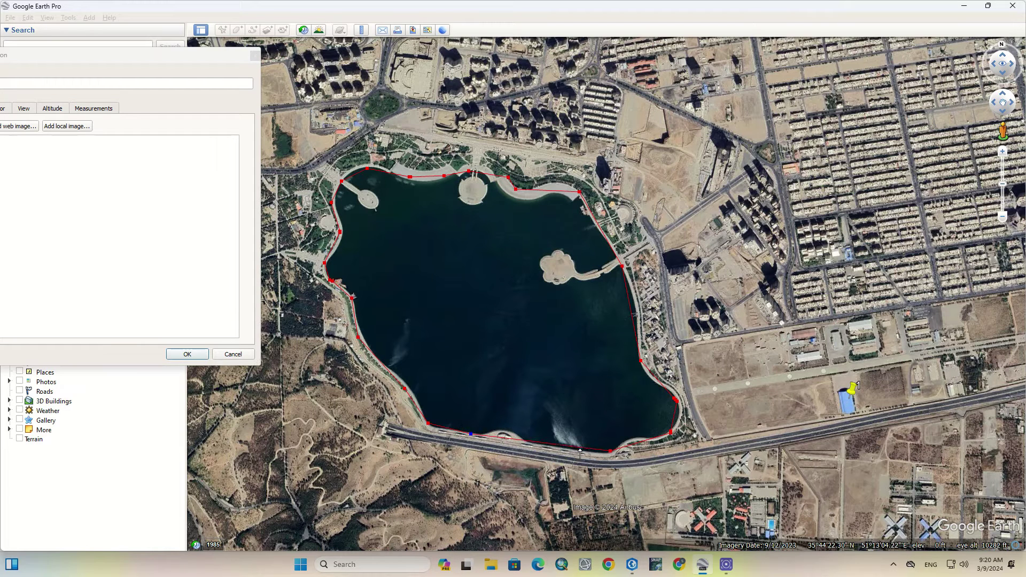
left_click(600, 453)
left_click(618, 453)
left_click(631, 443)
left_click(643, 441)
- Remove 'Untitled' so the lake polygon is named Polygon, and save it
left_click_drag(178, 57, 388, 65)
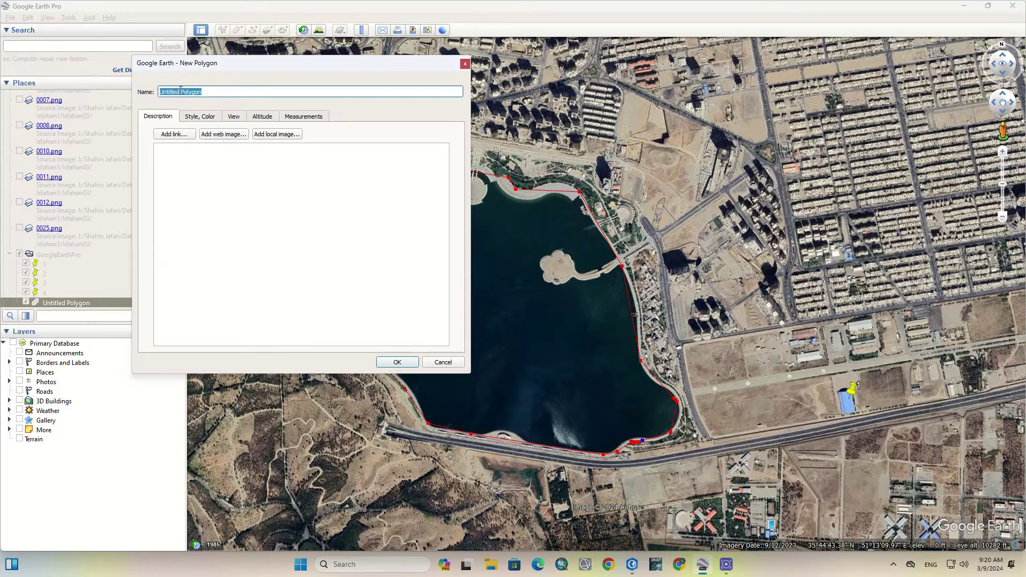
left_click_drag(182, 91, 137, 87)
key("BackSpace")
left_click(396, 363)
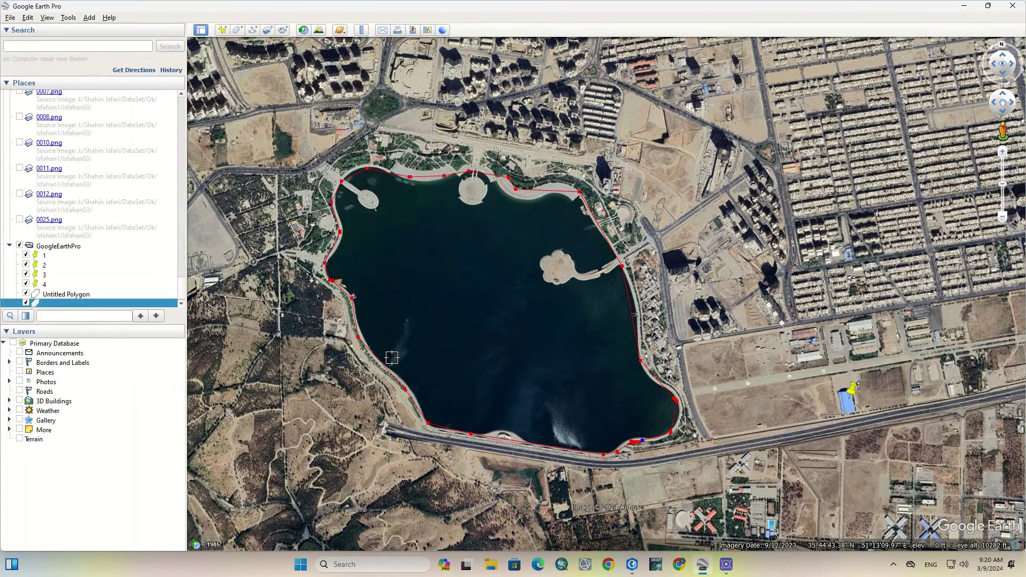
- Trace the road south of the lake as a path named Road1
scroll(488, 265, "down", 4)
scroll(519, 349, "up", 2)
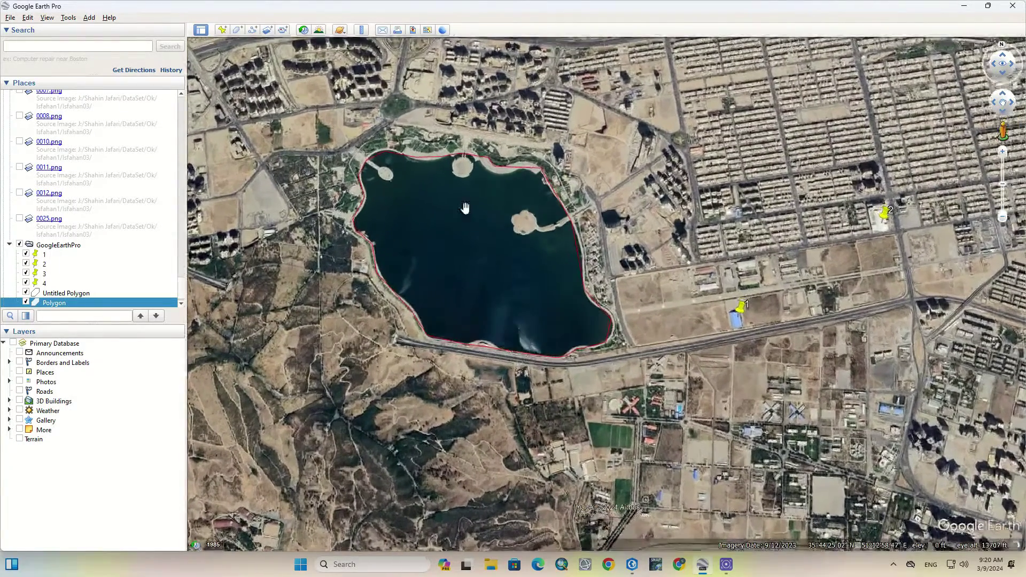
left_click(252, 29)
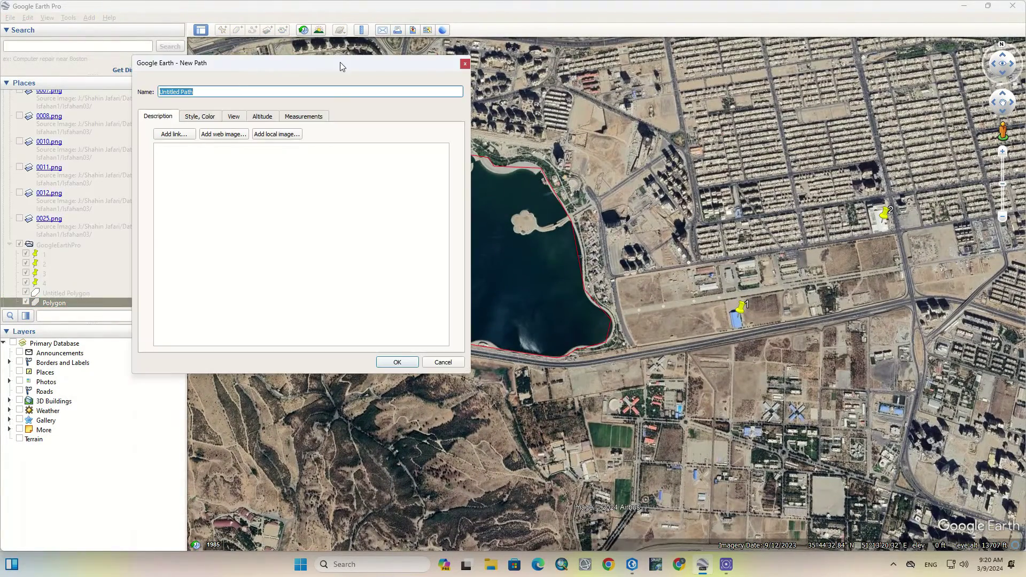
left_click_drag(342, 63, 191, 49)
left_click(400, 341)
left_click(434, 346)
left_click(554, 365)
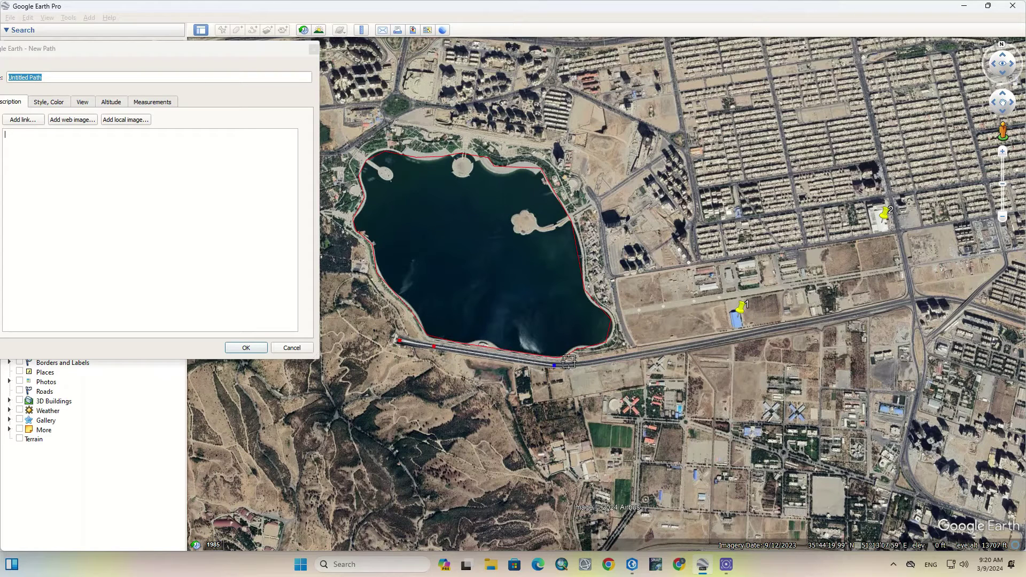
left_click(736, 335)
left_click(913, 300)
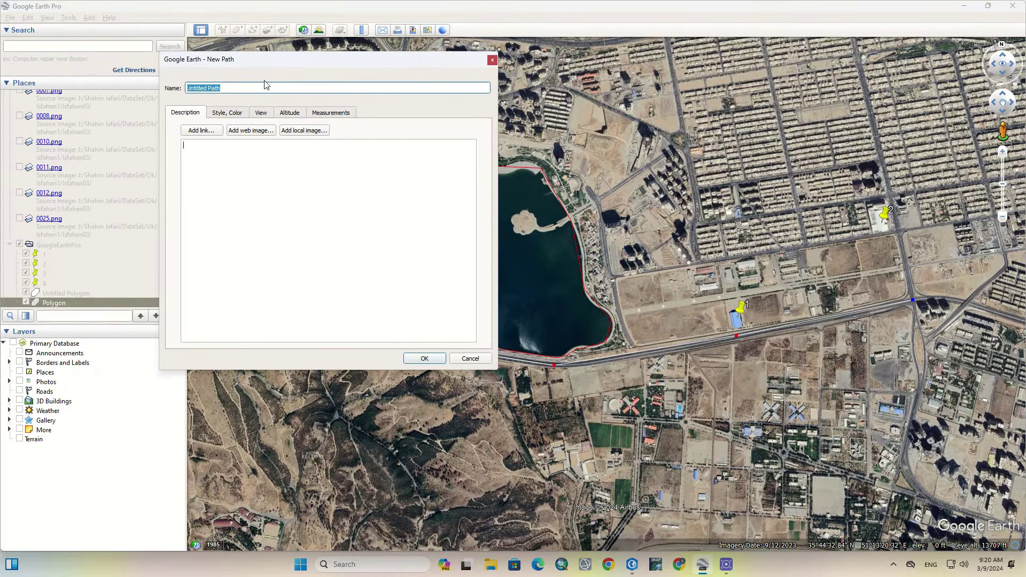
type("R")
left_click(425, 358)
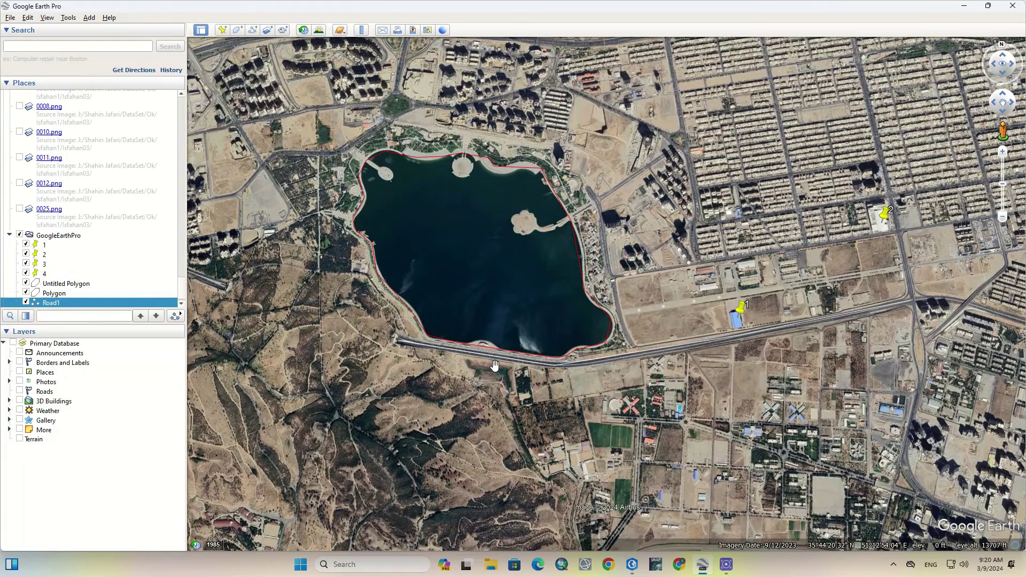
- Trace the northern road as a path named Road2
scroll(495, 365, "down", 2)
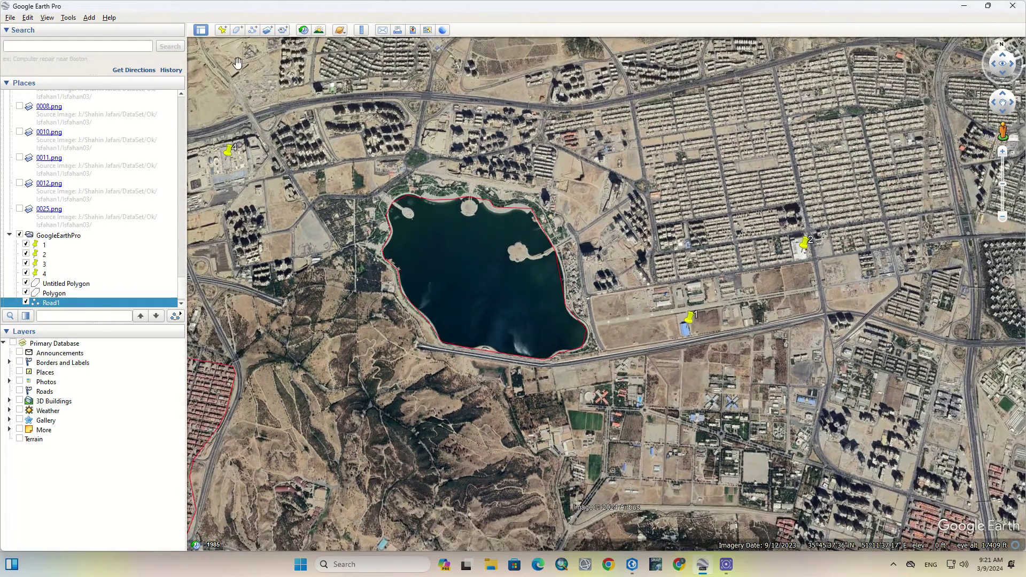
left_click(253, 30)
left_click_drag(312, 63, 167, 189)
left_click(256, 115)
left_click(314, 101)
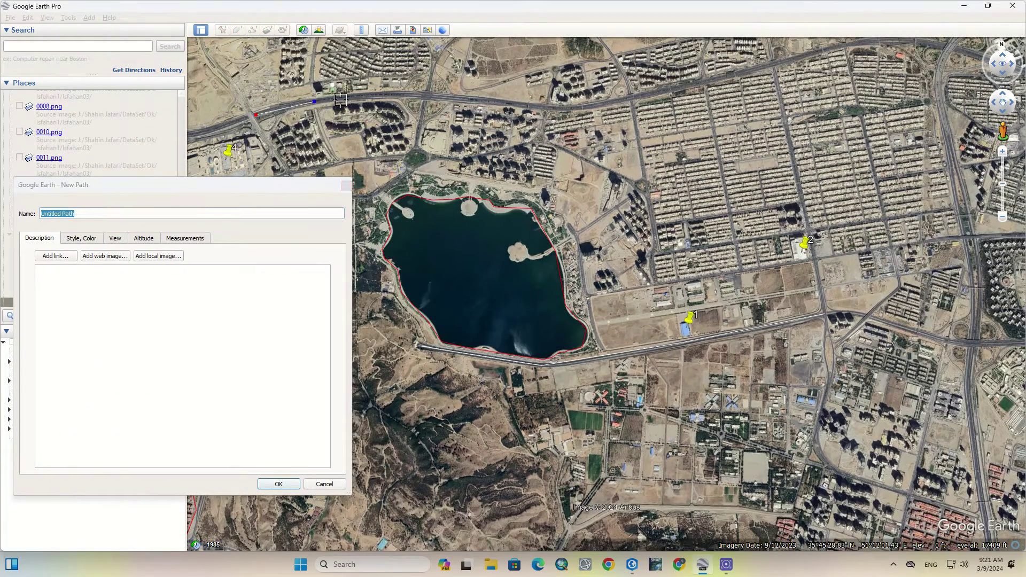
left_click(392, 94)
left_click(477, 98)
left_click(542, 106)
left_click(601, 103)
left_click(666, 89)
left_click(773, 62)
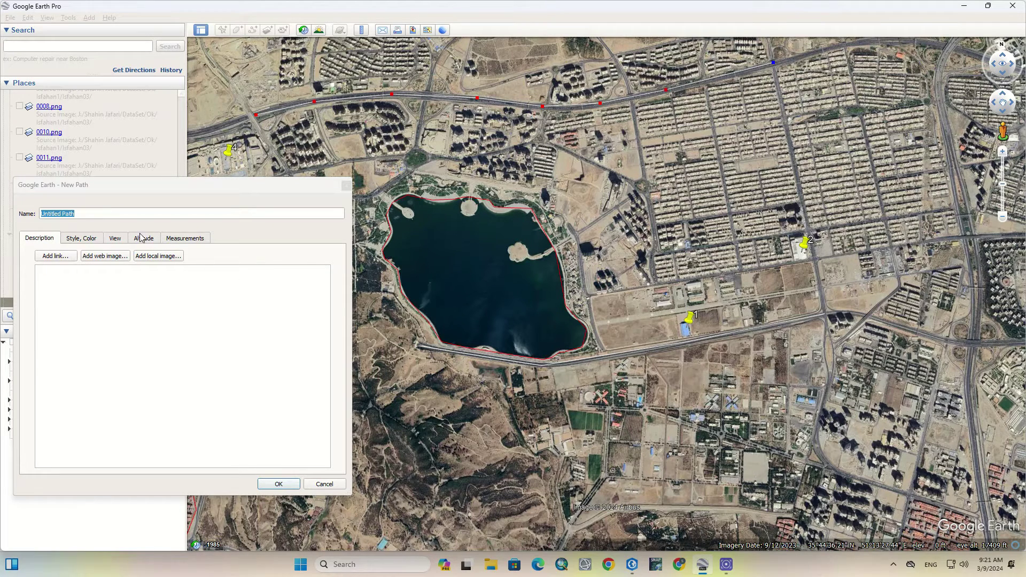
type("Road2")
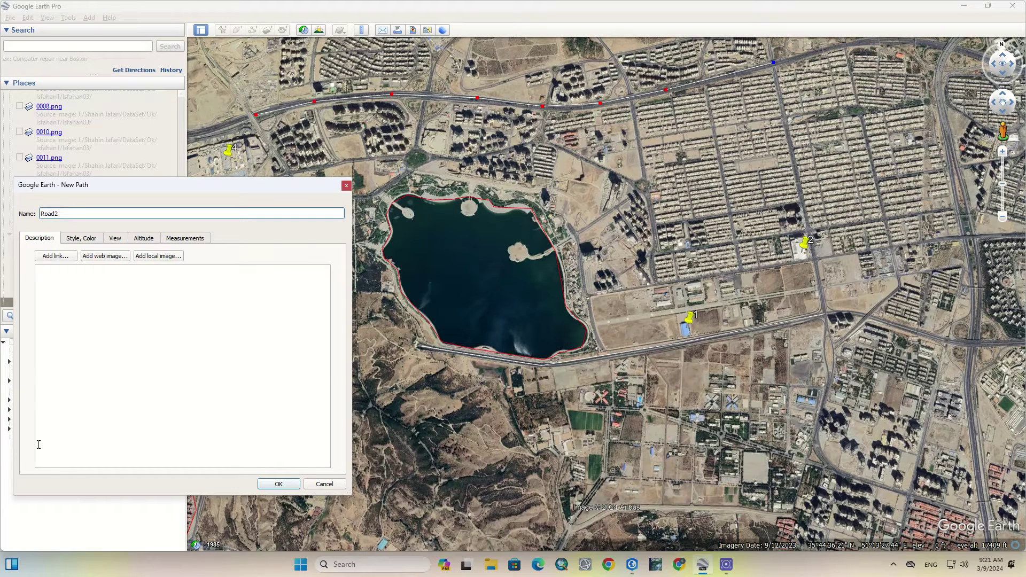
left_click(278, 483)
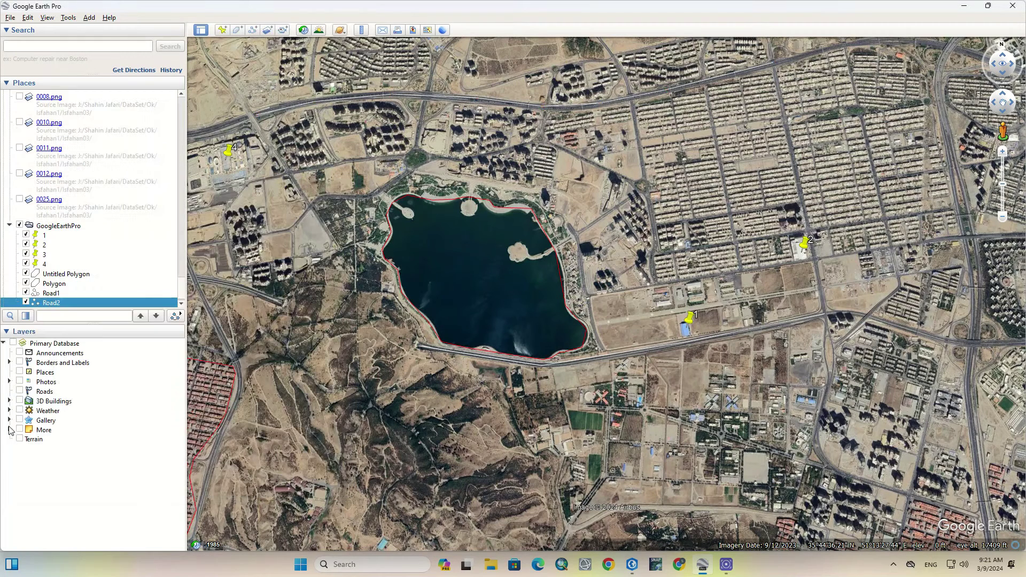
- Save the GoogleEarthPro folder as GoogleEarthPro.kml in KhorasanShomali, using Kml format
left_click(78, 226)
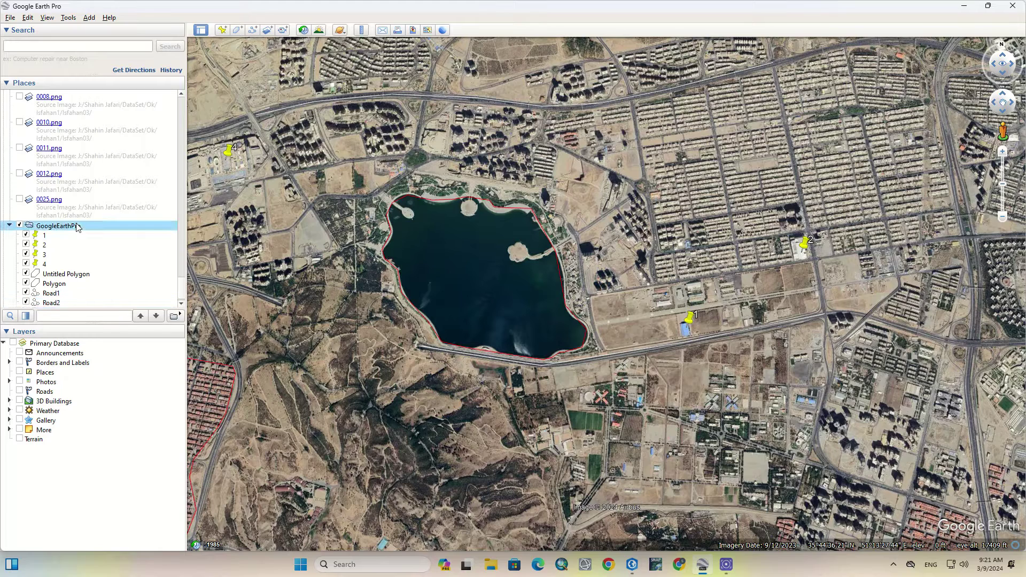
right_click(78, 226)
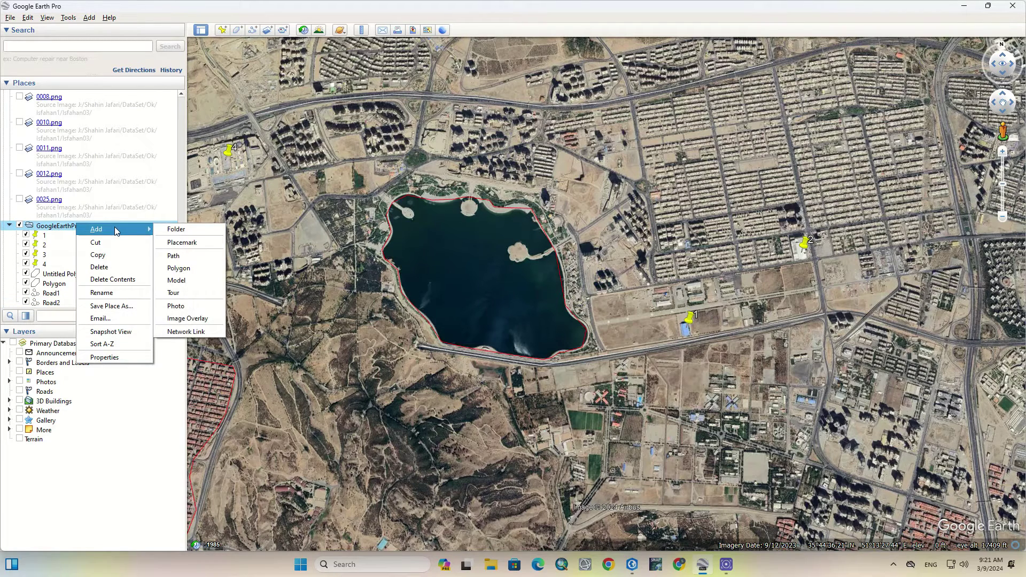
left_click(120, 308)
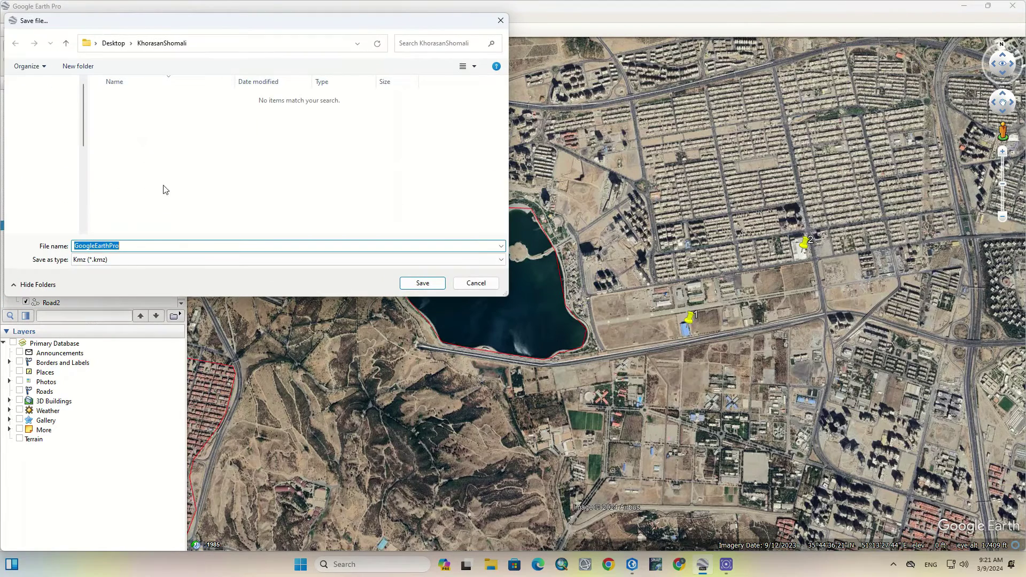
left_click_drag(208, 24, 322, 41)
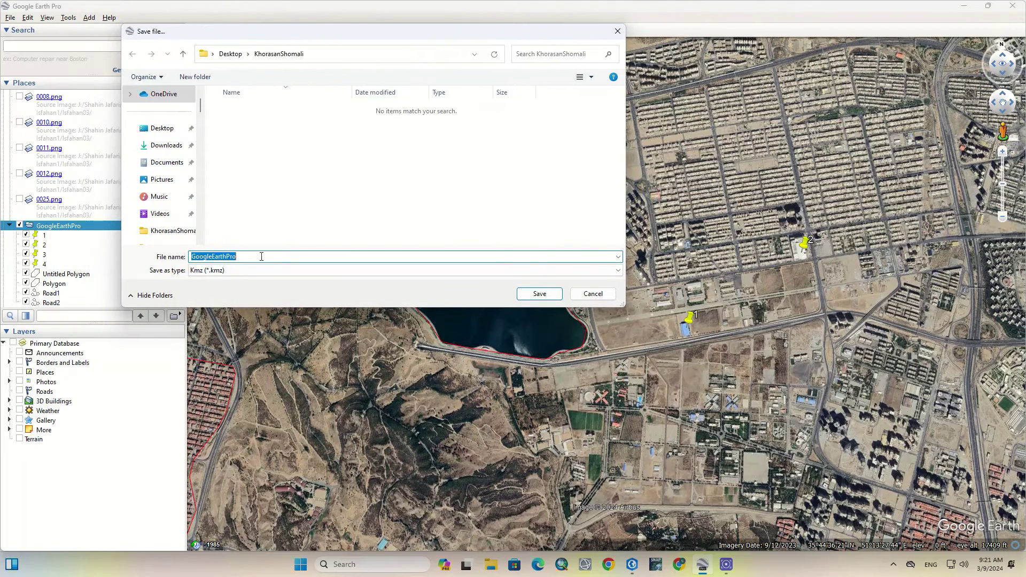
left_click(231, 270)
left_click(234, 287)
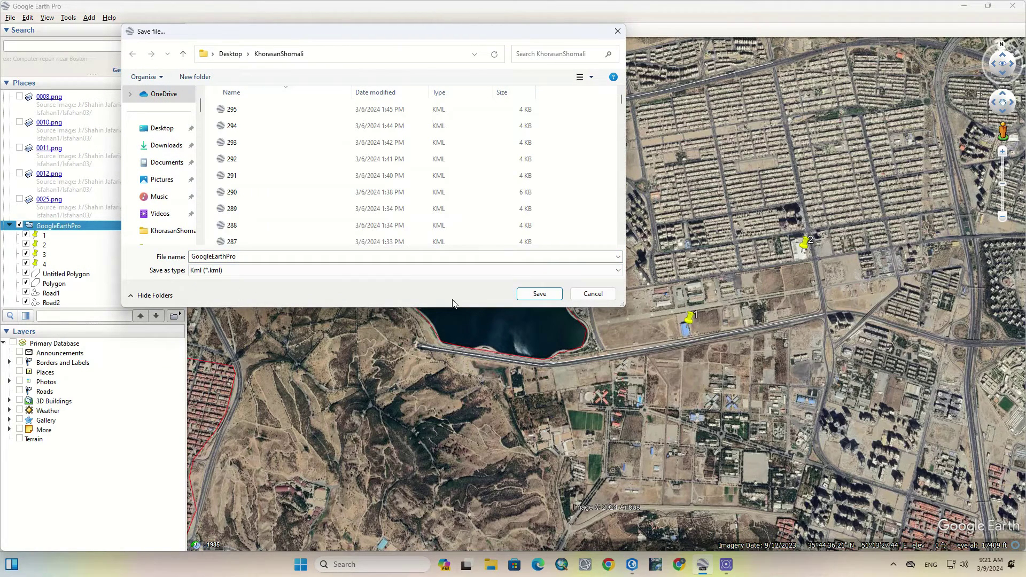
left_click(540, 294)
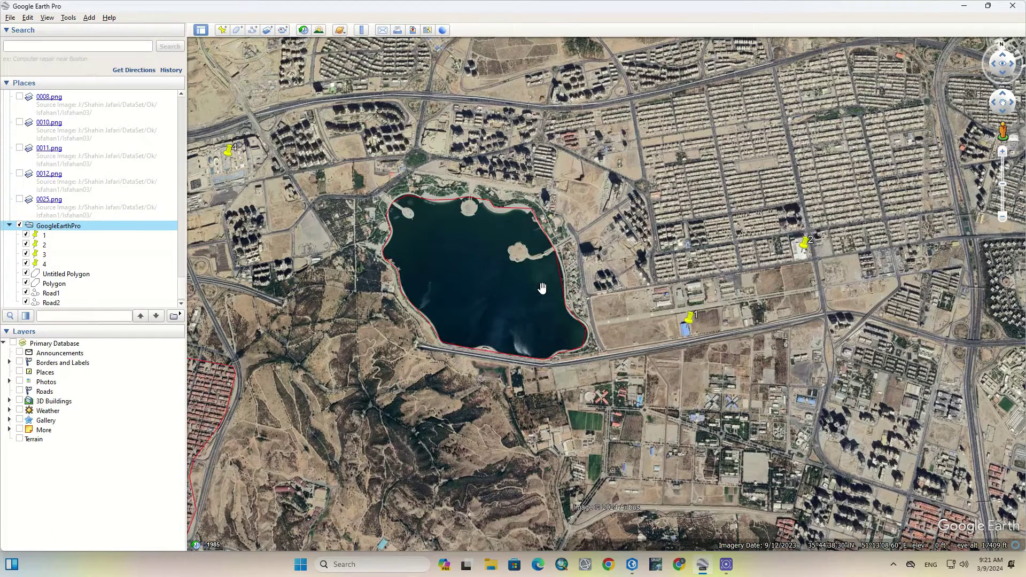
- Back in ArcGIS Pro, try the Streets basemap, then switch to Imagery Hybrid
left_click(632, 564)
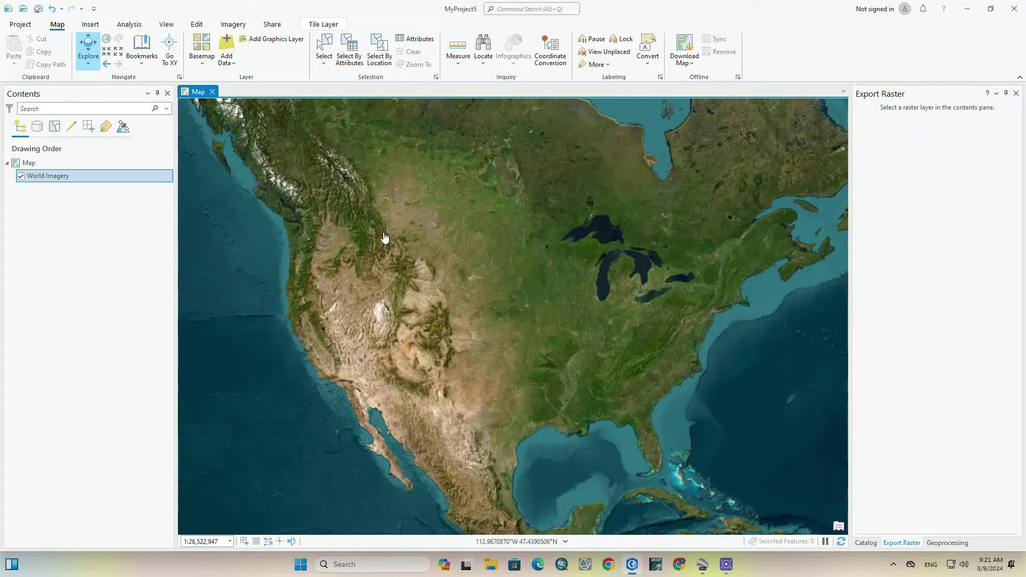
scroll(420, 259, "down", 5)
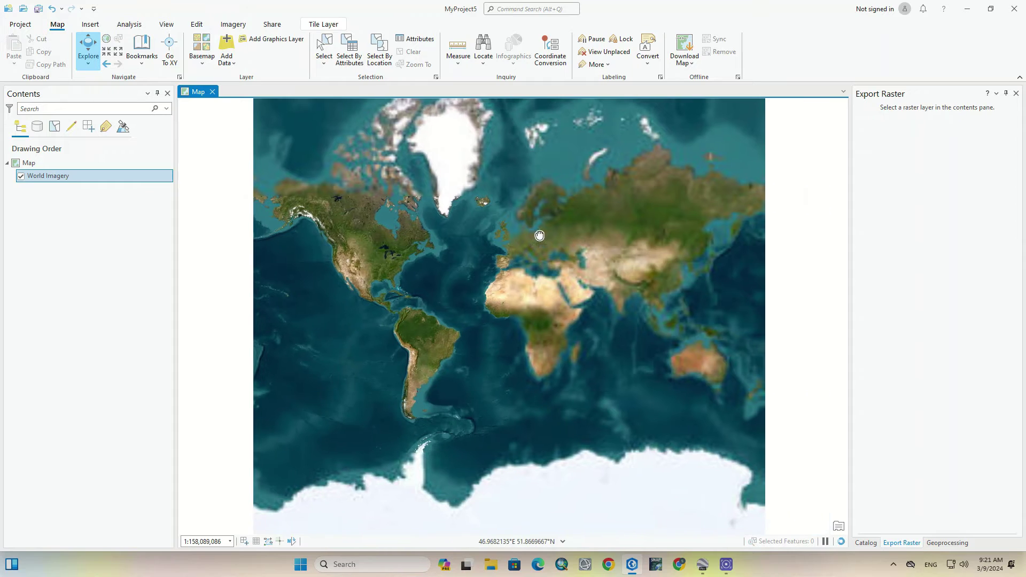
scroll(538, 235, "up", 2)
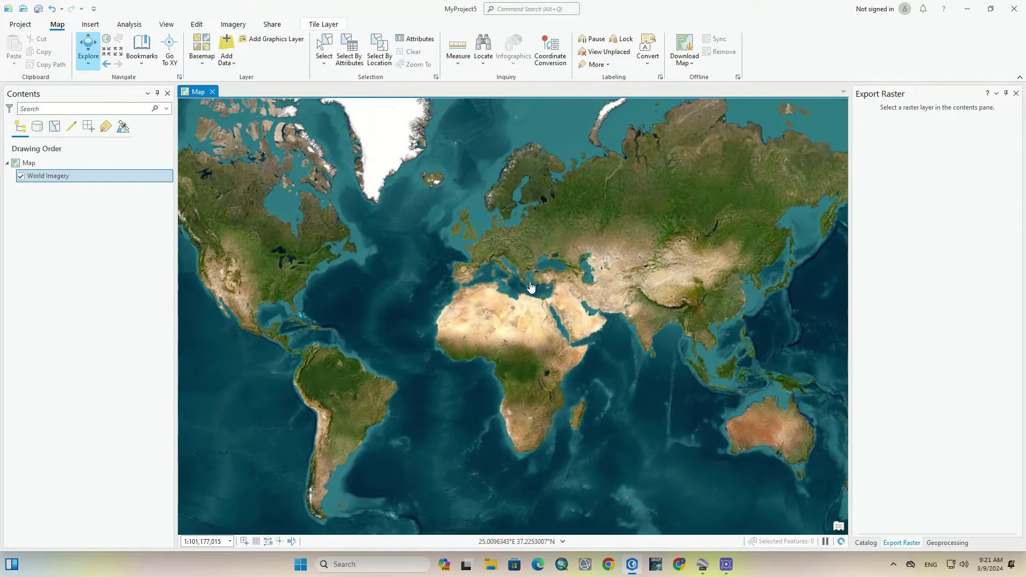
left_click(213, 62)
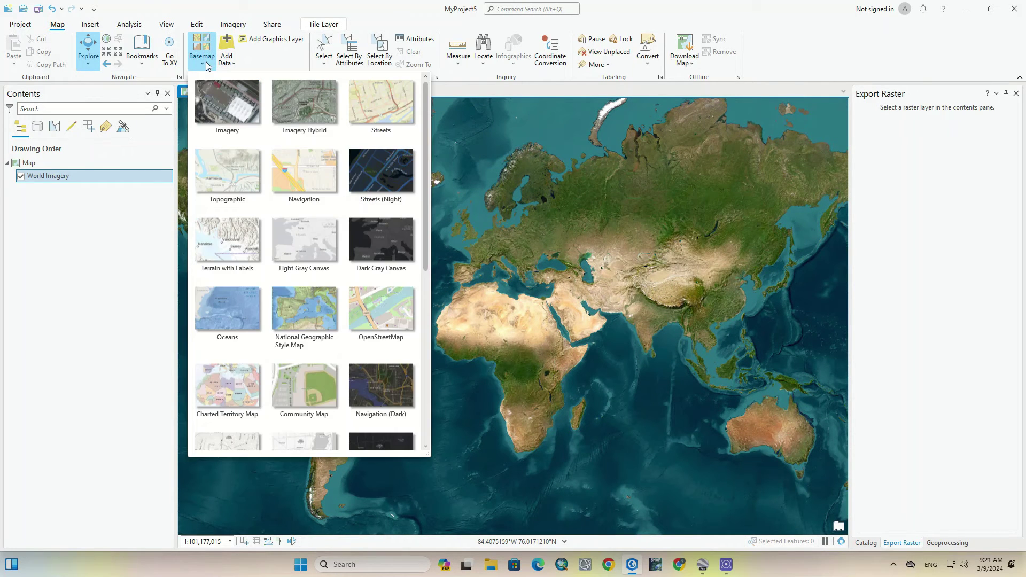
left_click(406, 106)
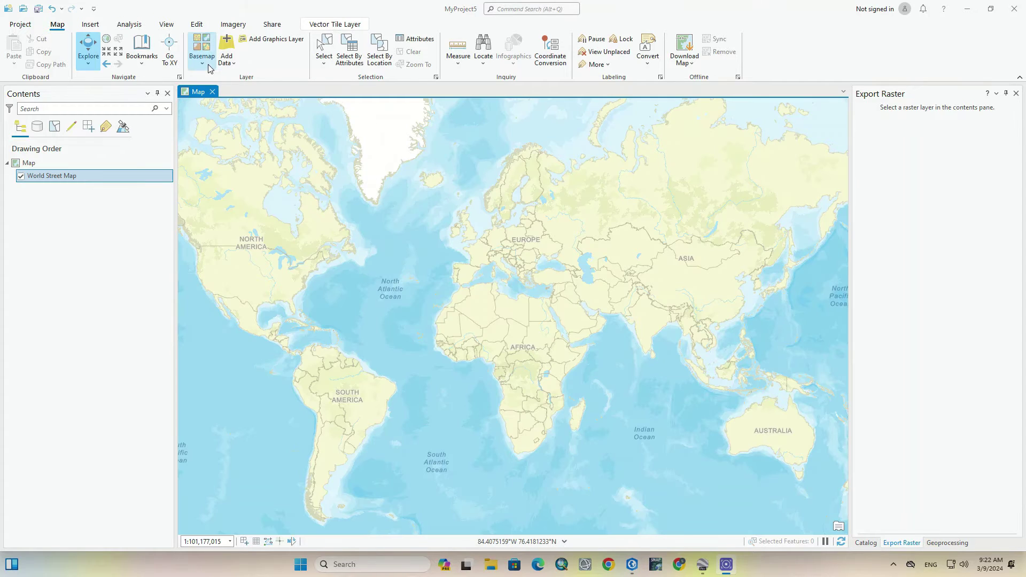
left_click(205, 63)
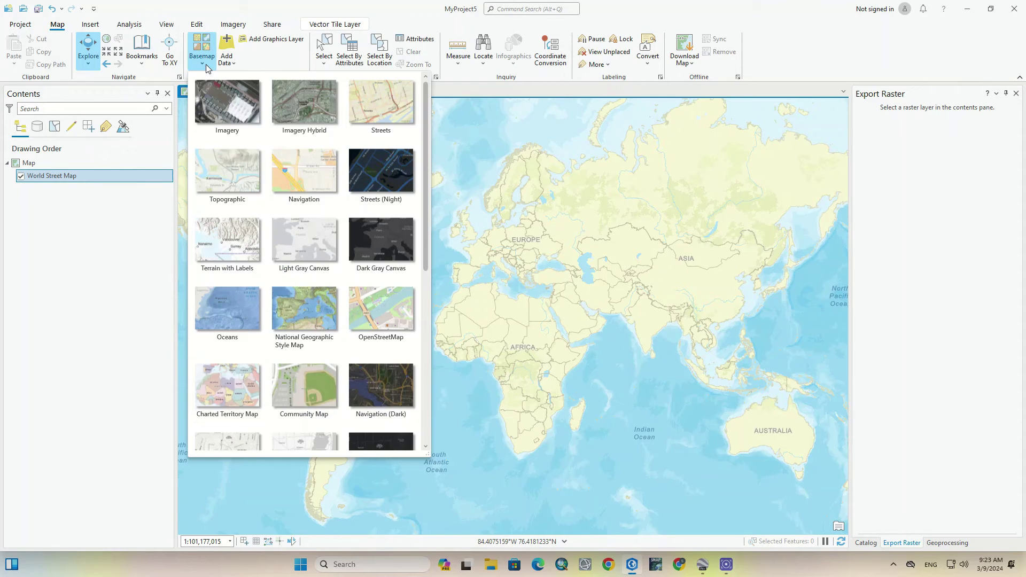
left_click(297, 101)
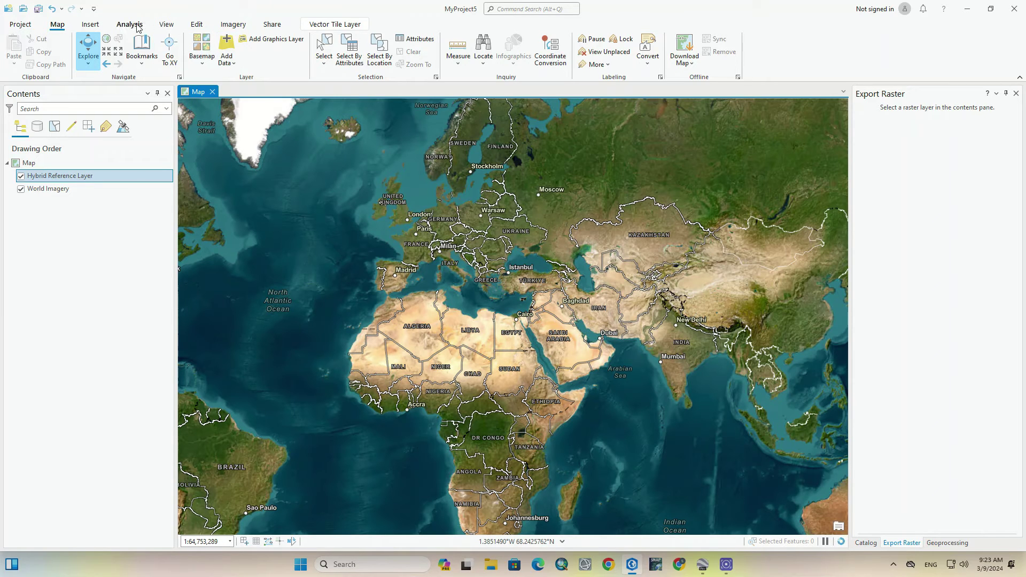
- Open the Geoprocessing Toolboxes list and expand Conversion Tools > KML to reveal KML To Layer
left_click(130, 24)
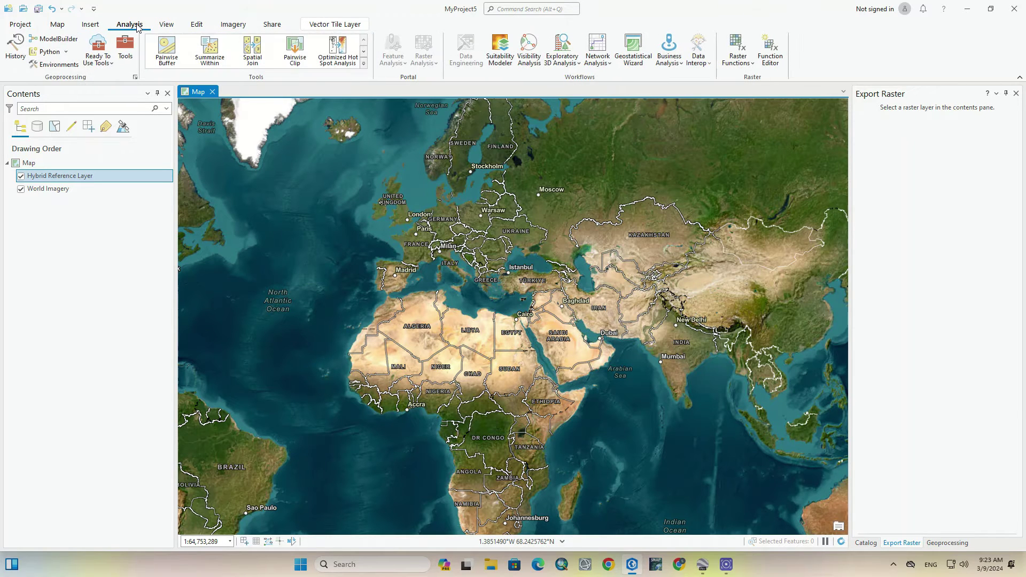
left_click(167, 25)
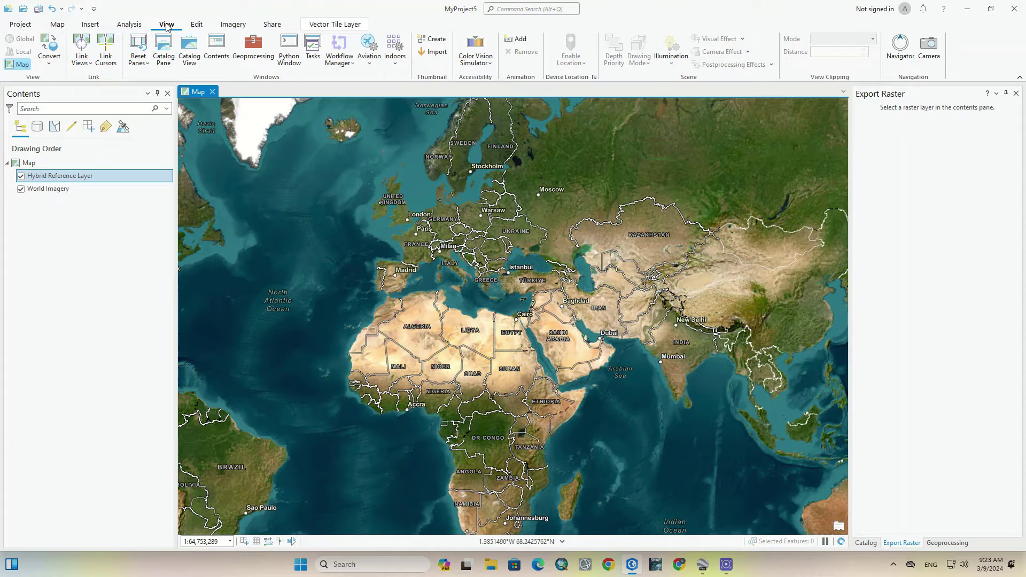
left_click(259, 55)
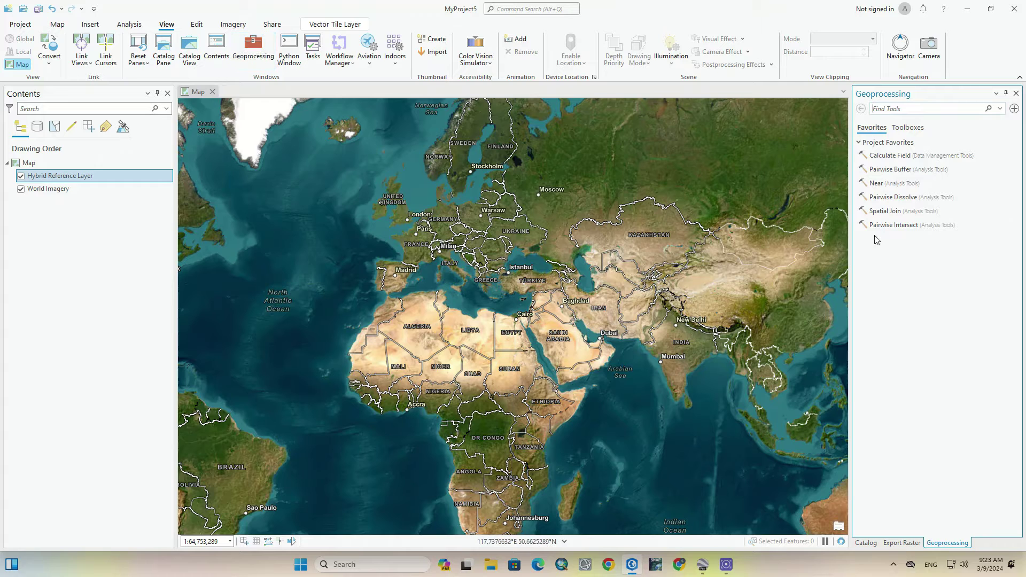
left_click(902, 130)
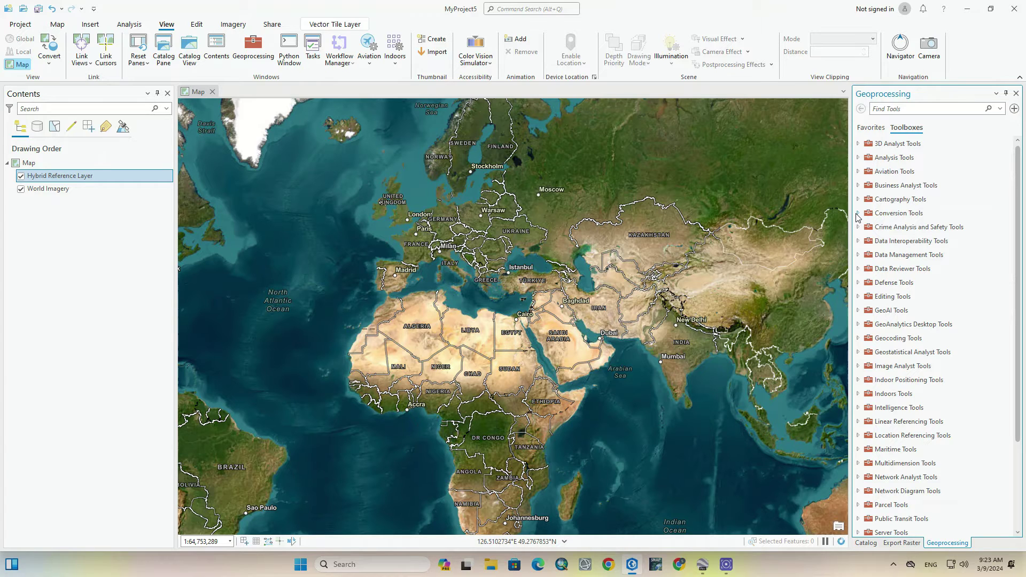
left_click(858, 213)
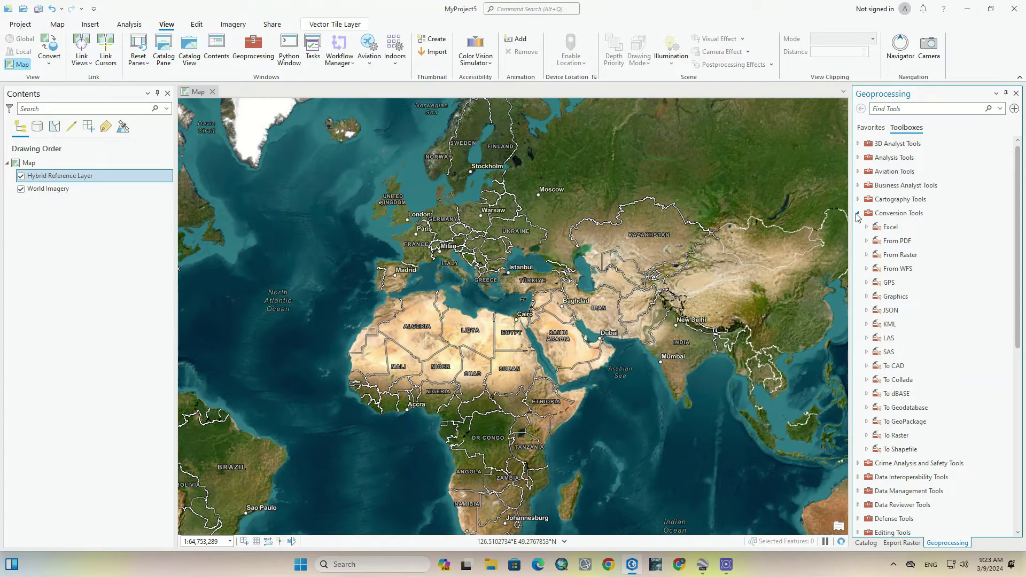
left_click(867, 324)
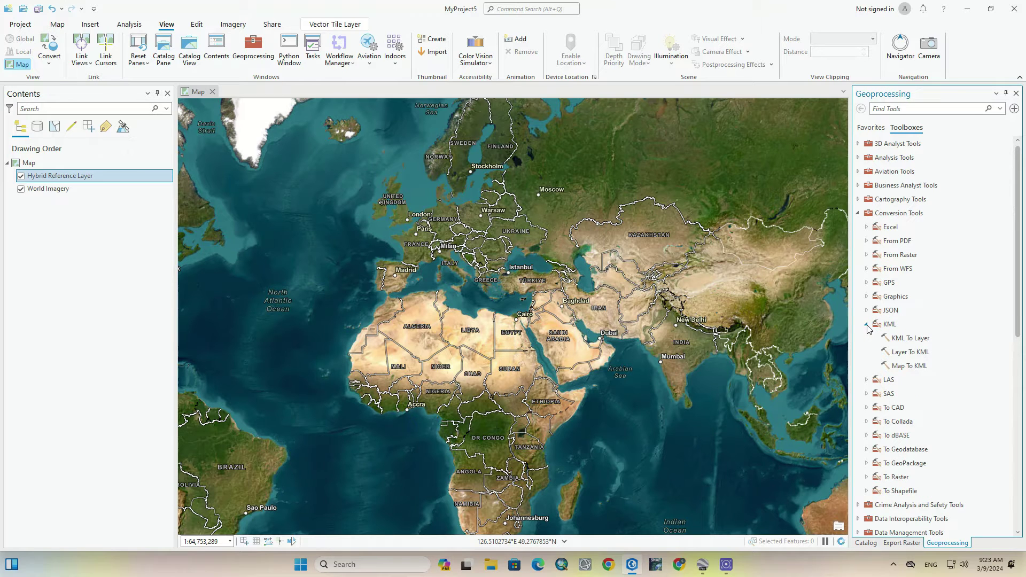
- Open KML To Layer and set its input to GoogleEarthPro.kml from Desktop > KhorasanShomali
double_click(926, 340)
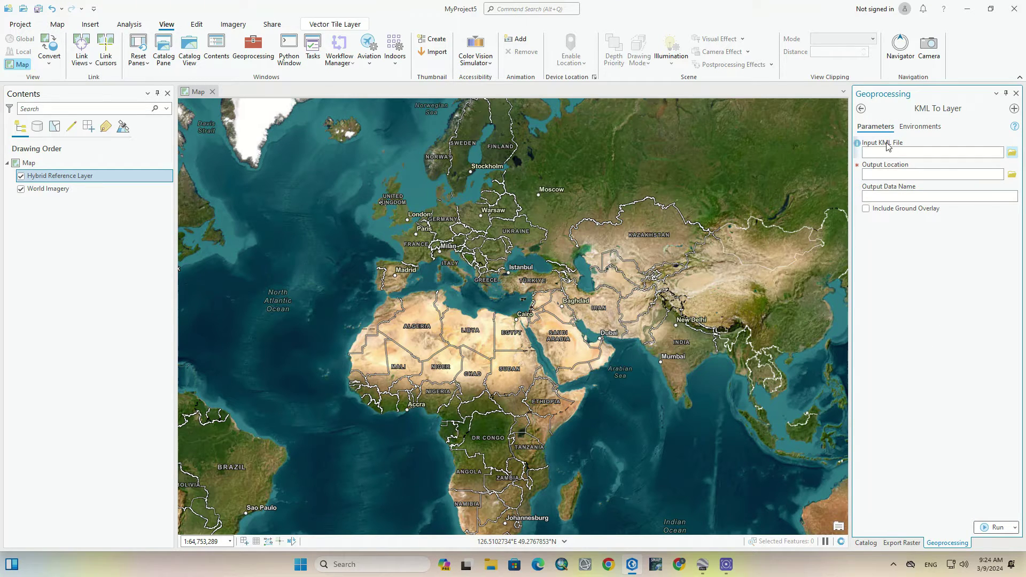
left_click(1012, 154)
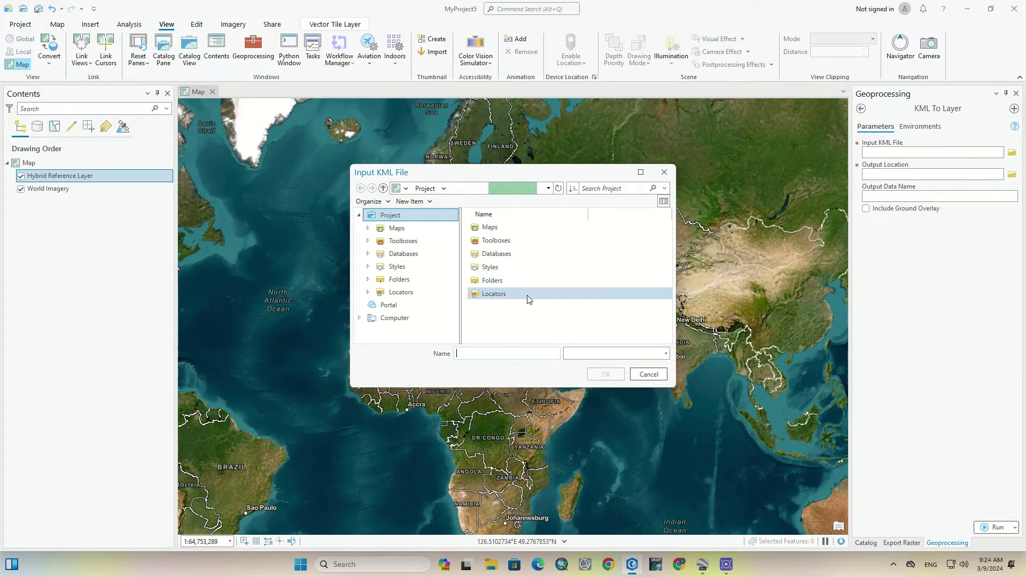
double_click(502, 281)
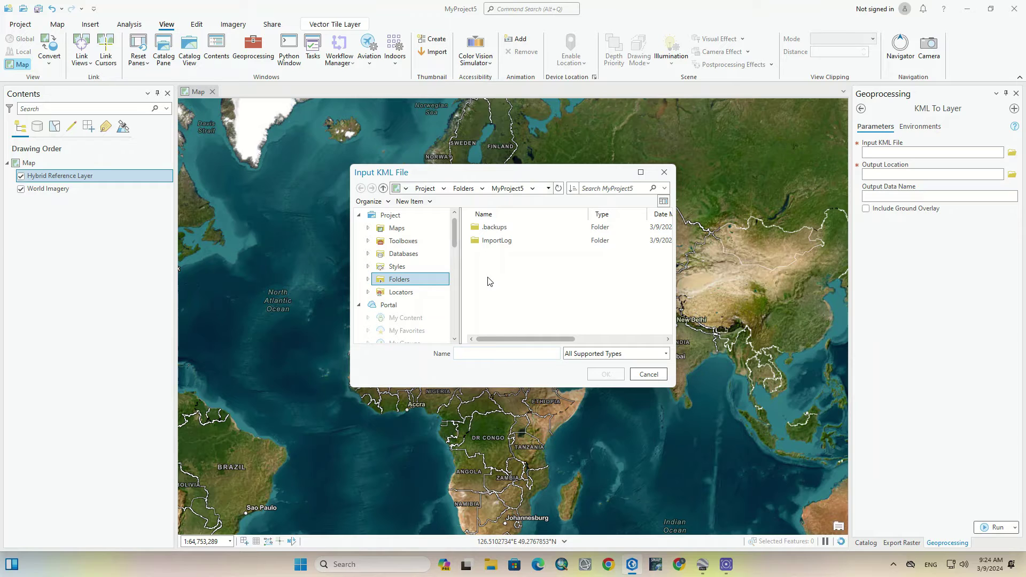
scroll(407, 267, "down", 4)
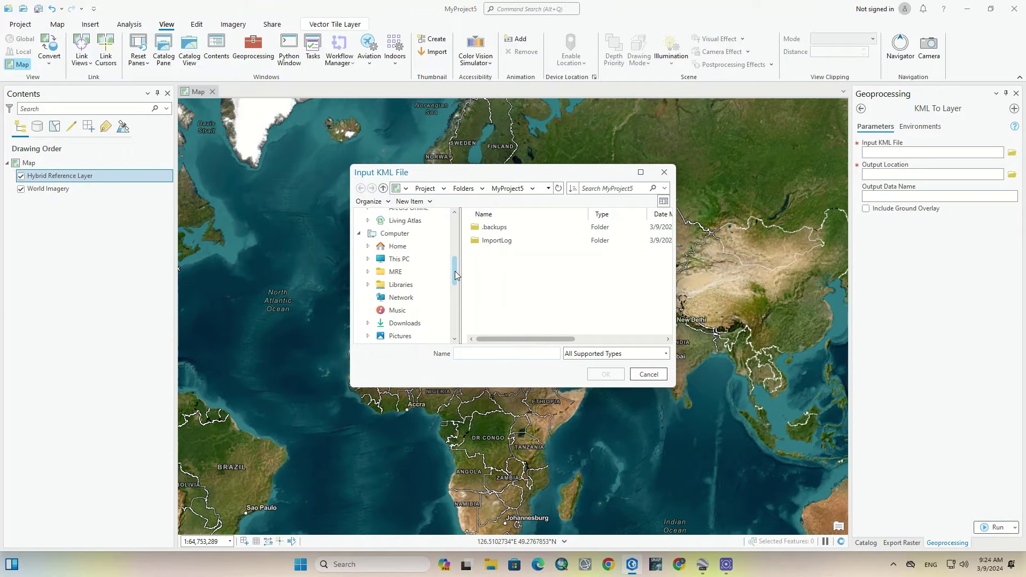
left_click(397, 260)
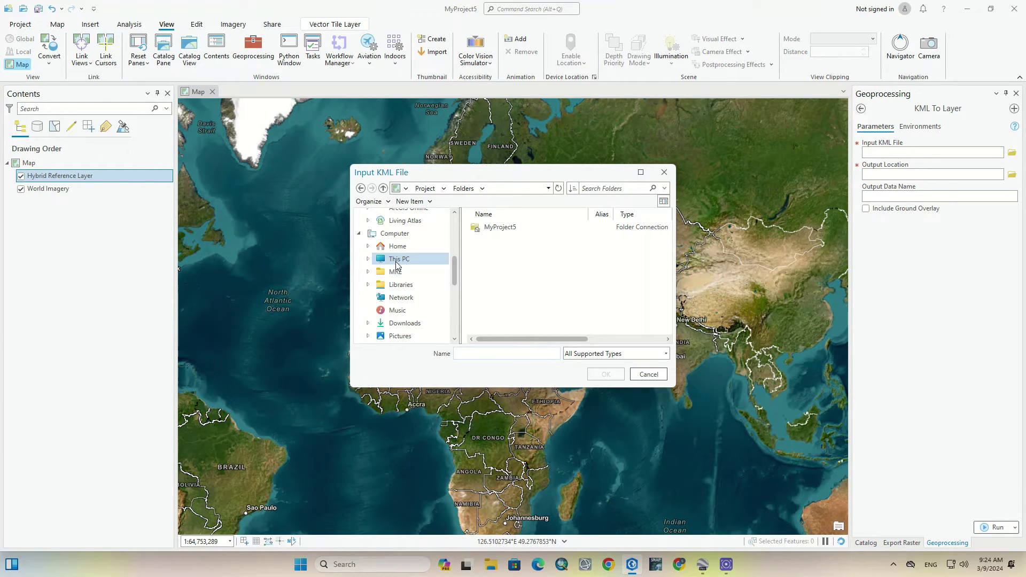
left_click_drag(453, 275, 453, 295)
left_click(428, 295)
double_click(515, 227)
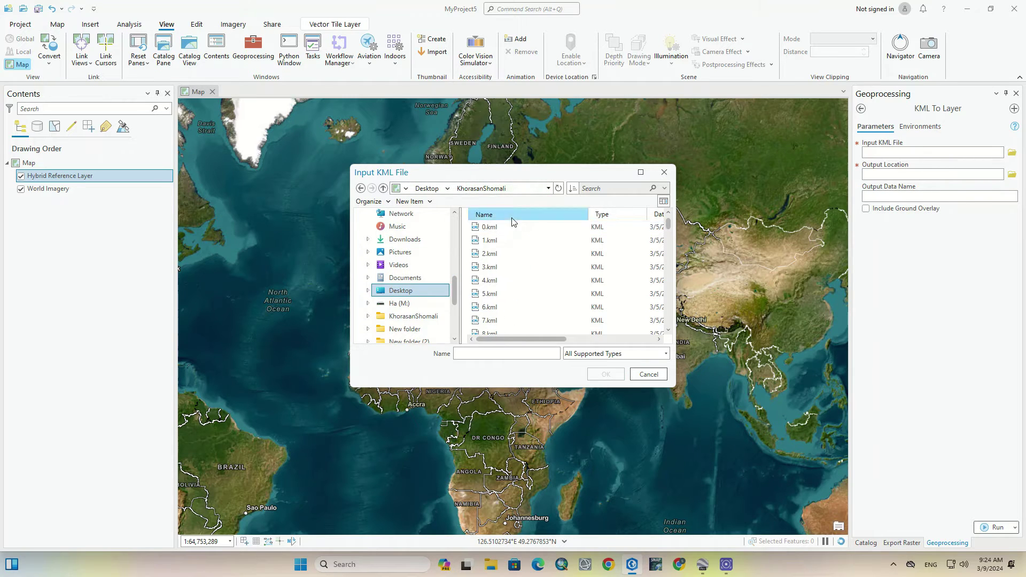
left_click(512, 218)
left_click(514, 229)
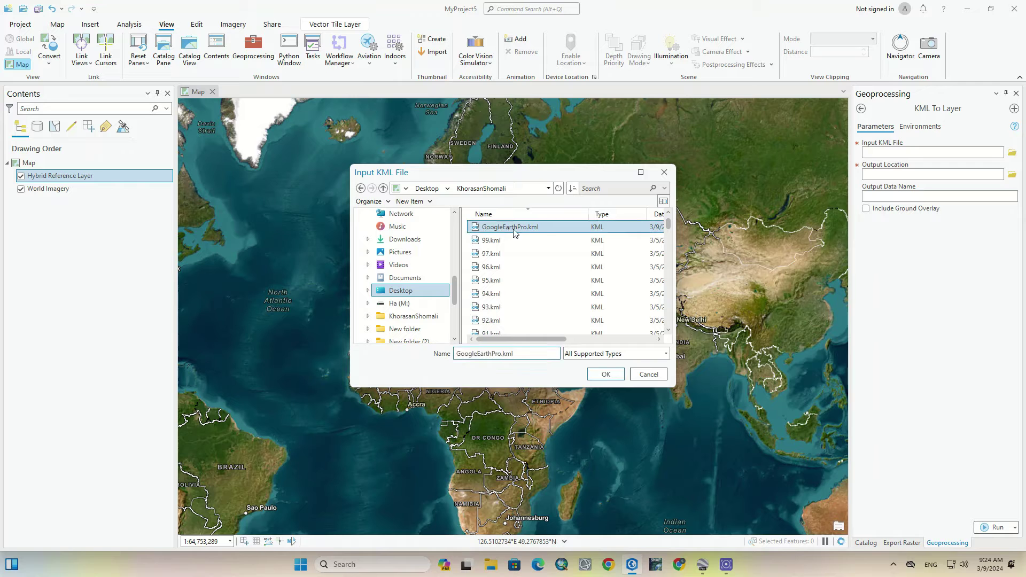
left_click(604, 375)
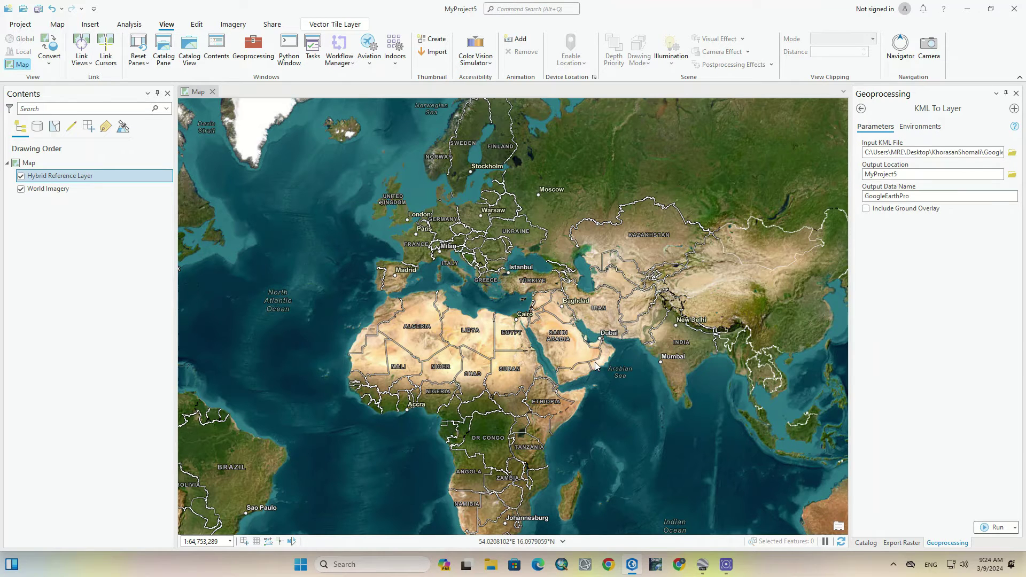
- Create a New Folder inside KhorasanShomali and set it as the output location
left_click(1012, 176)
left_click(493, 353)
key("Escape")
left_click(1013, 175)
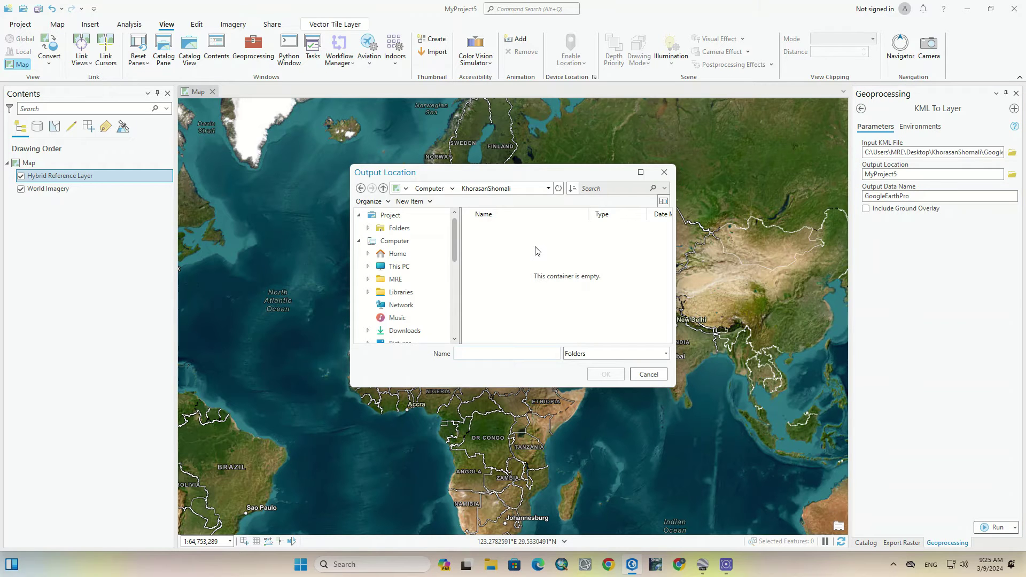
right_click(538, 251)
left_click(548, 252)
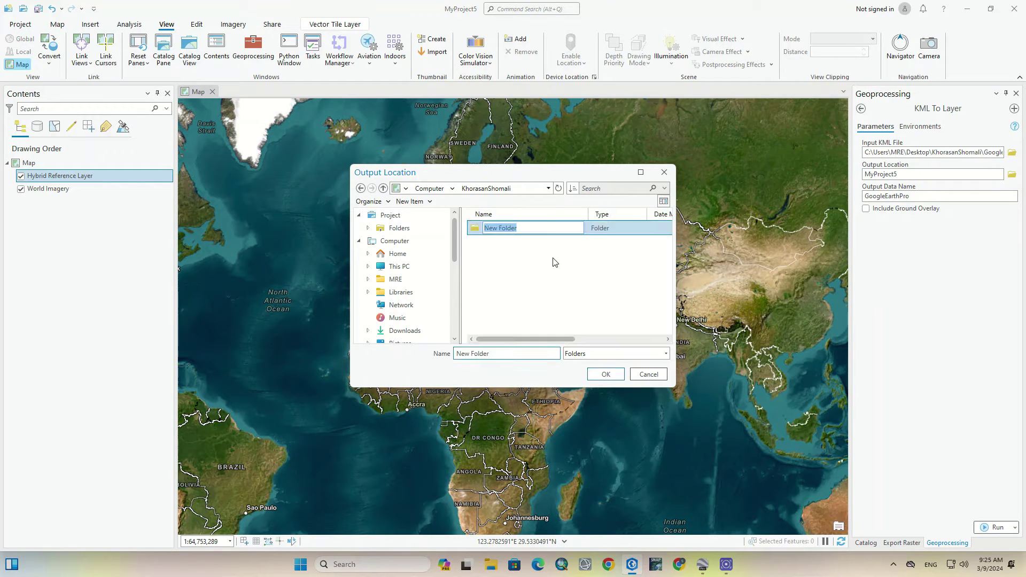
key("Return")
left_click(606, 374)
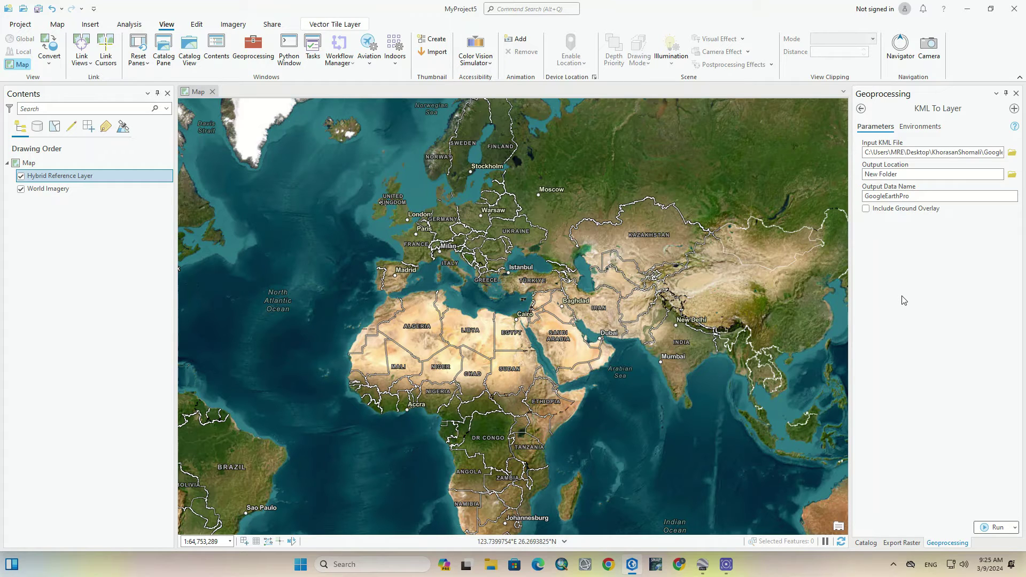
- Keep the output name GoogleEarthPro and run the KML To Layer conversion
left_click(919, 201)
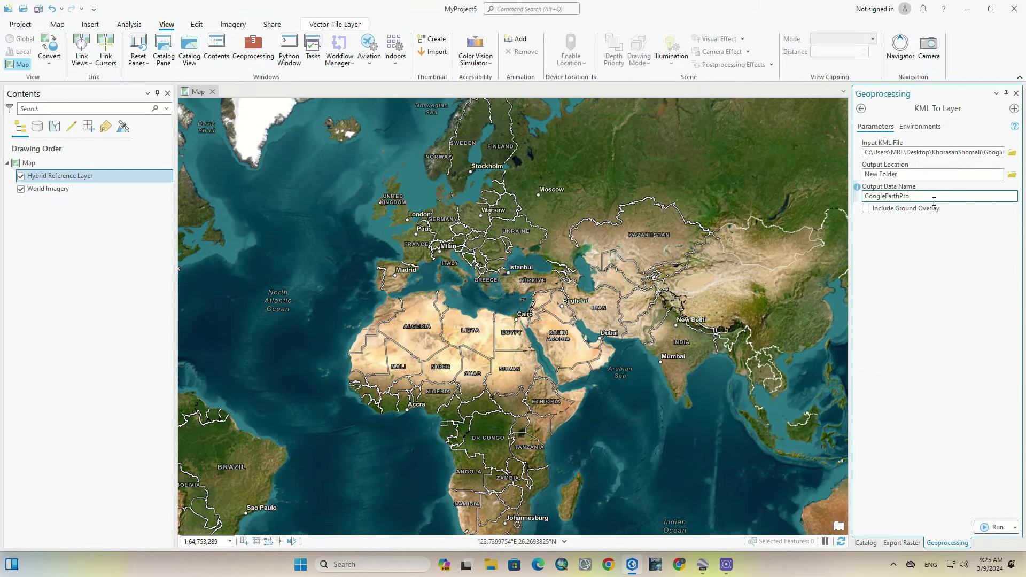
left_click(828, 528)
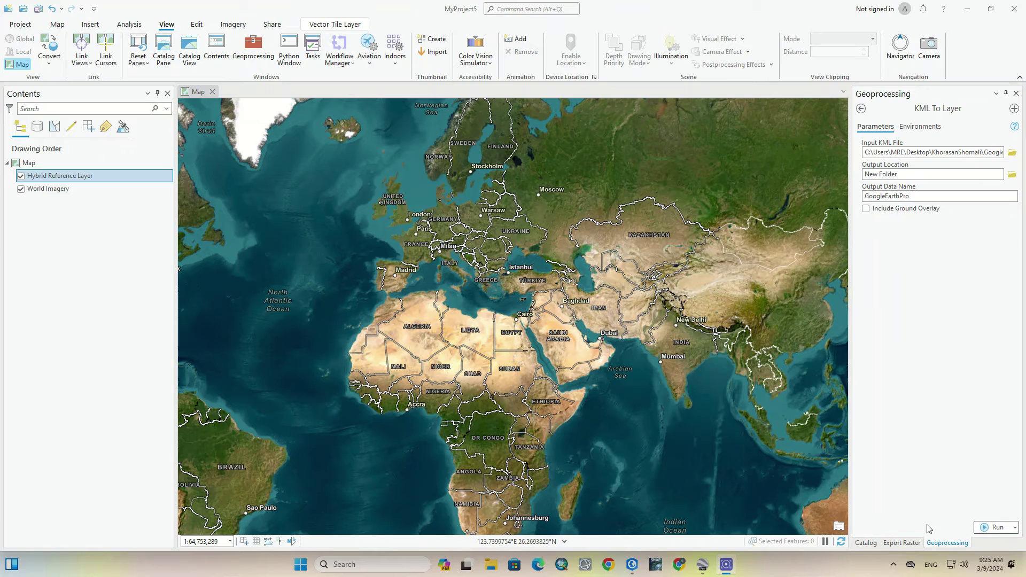
left_click(985, 528)
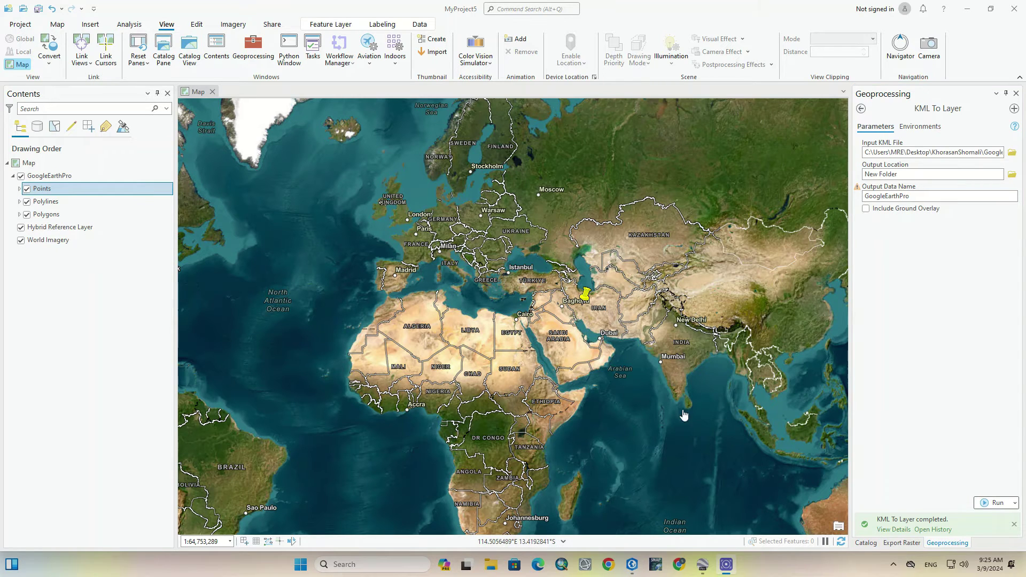
- Zoom to the GoogleEarthPro group layer, then open the Polygons layer's symbol formatting
right_click(69, 179)
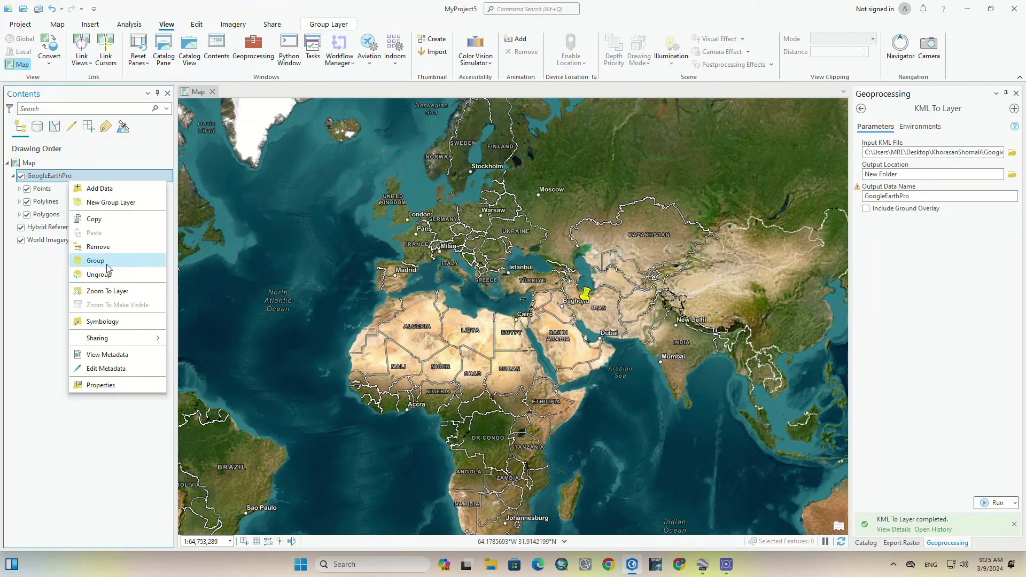
left_click(145, 293)
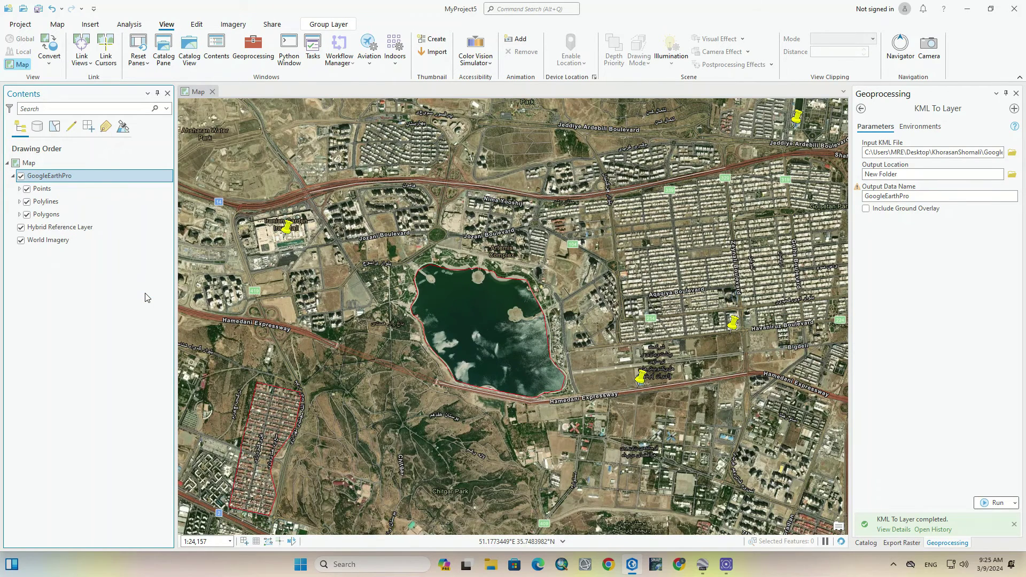
left_click_drag(454, 336, 454, 314)
scroll(517, 309, "down", 1)
scroll(374, 267, "up", 1)
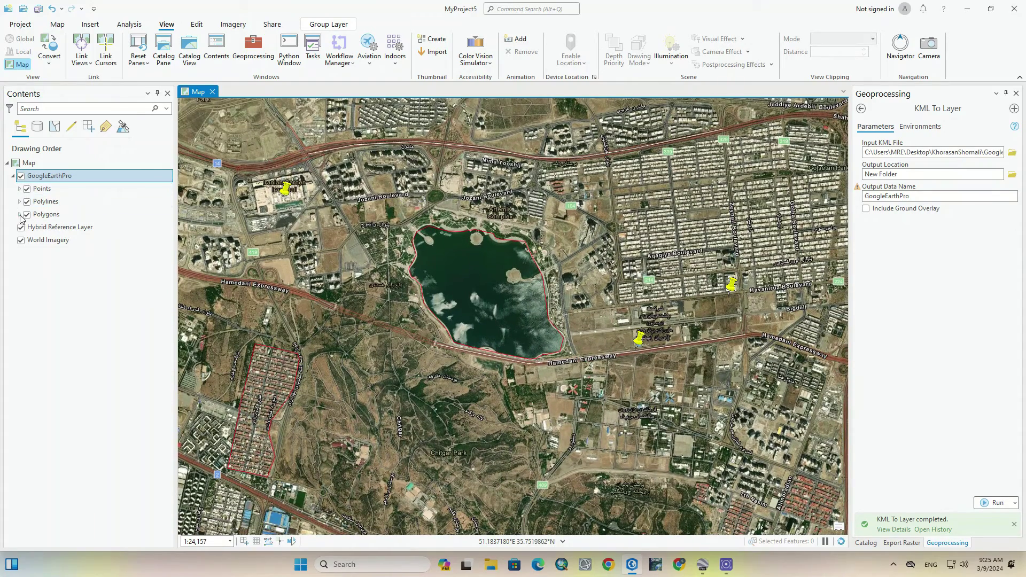
left_click(19, 214)
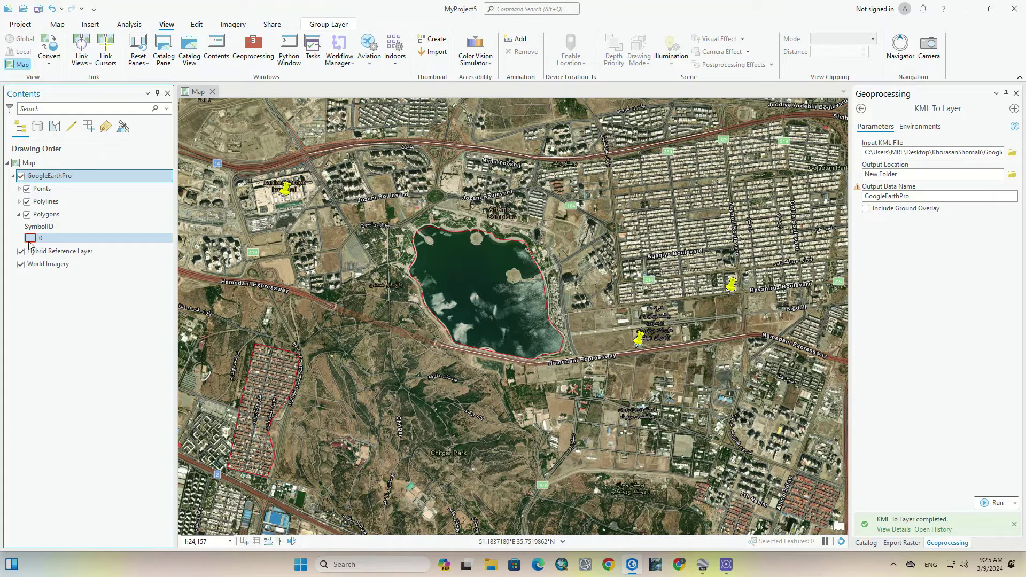
left_click(30, 239)
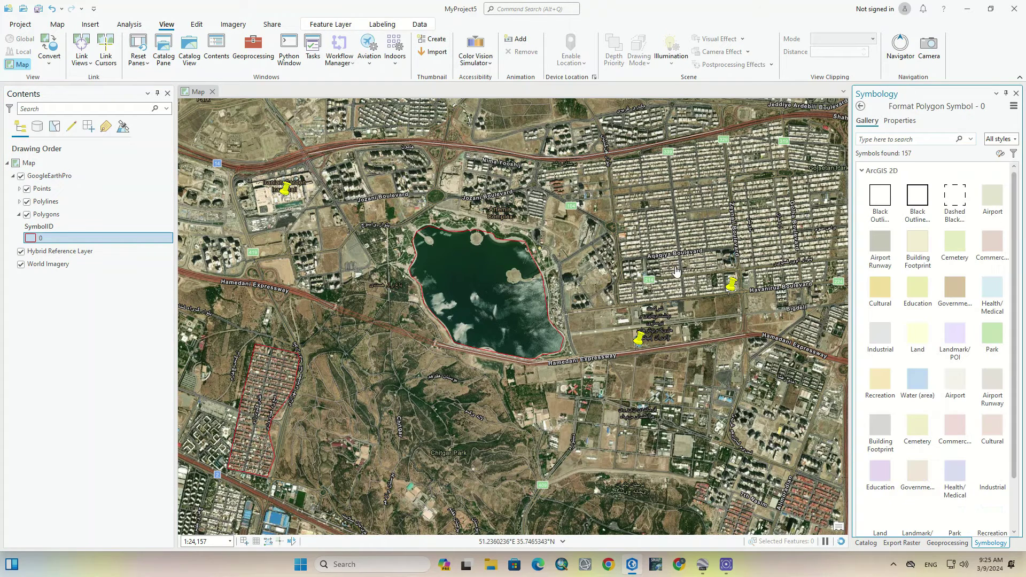
- Preview polygon symbols: black outline, bright blue, pale green and muted yellow fills
left_click(919, 196)
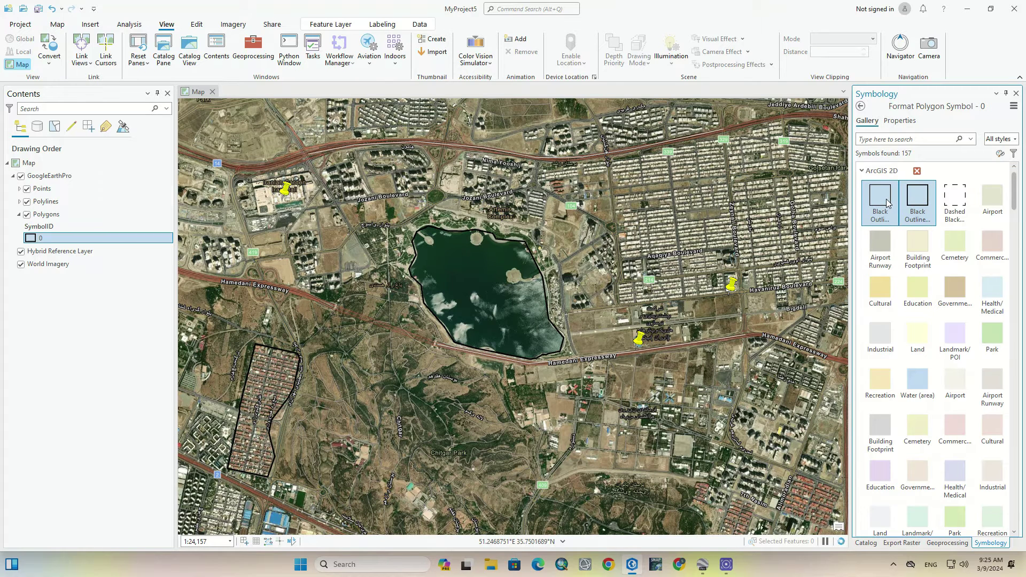
scroll(889, 209, "down", 5)
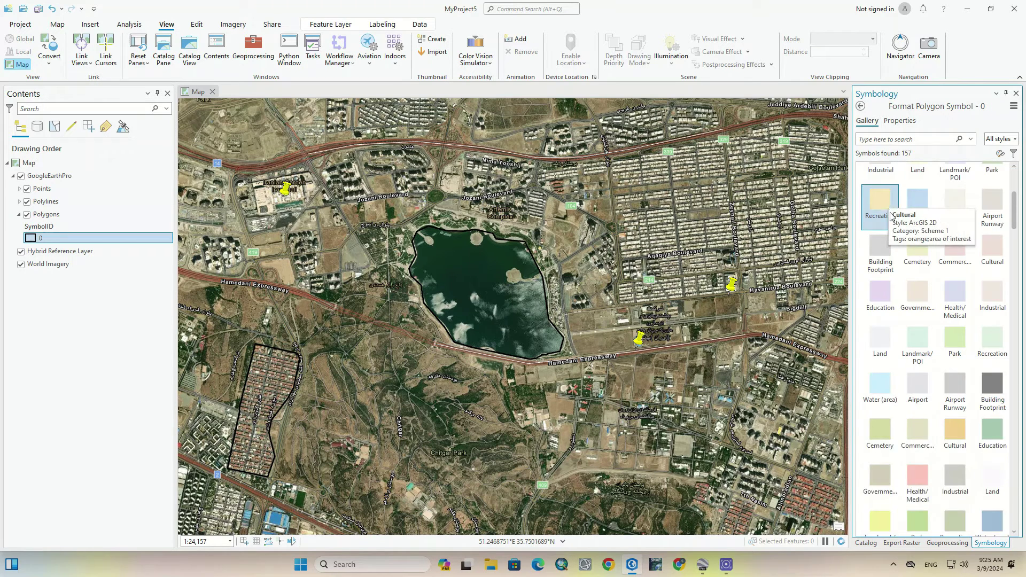
scroll(890, 216, "down", 8)
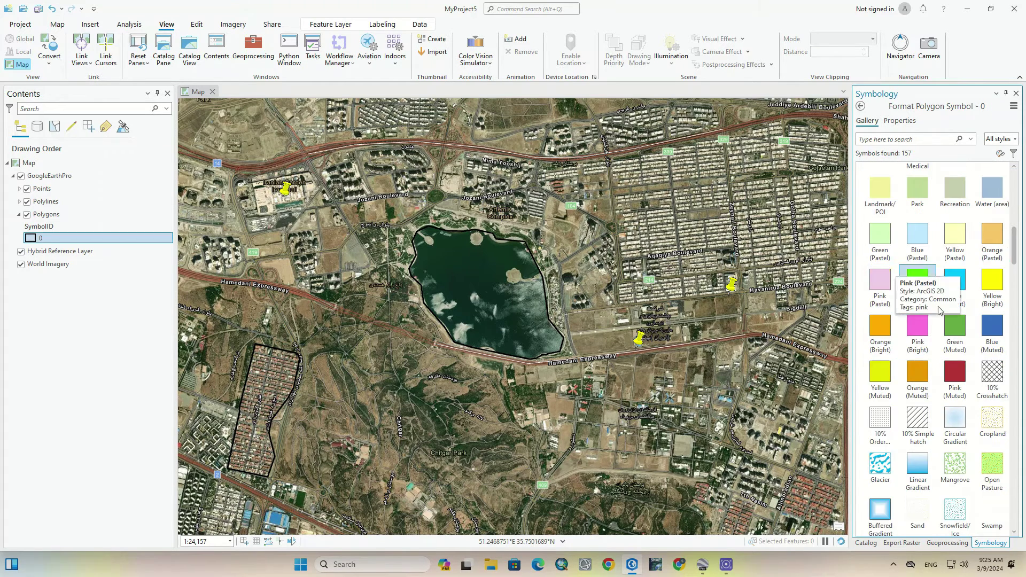
left_click(960, 279)
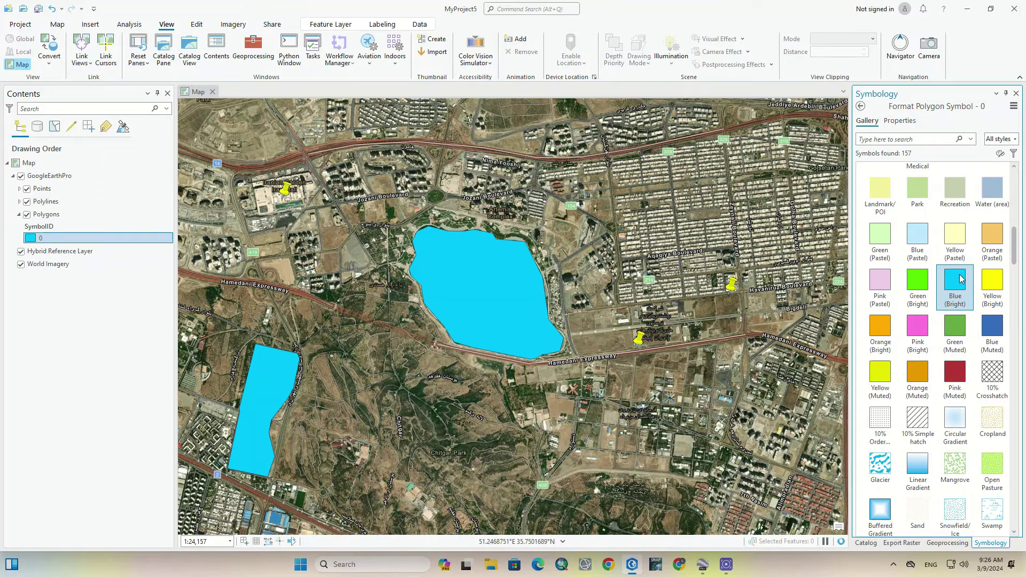
left_click(880, 236)
left_click(888, 374)
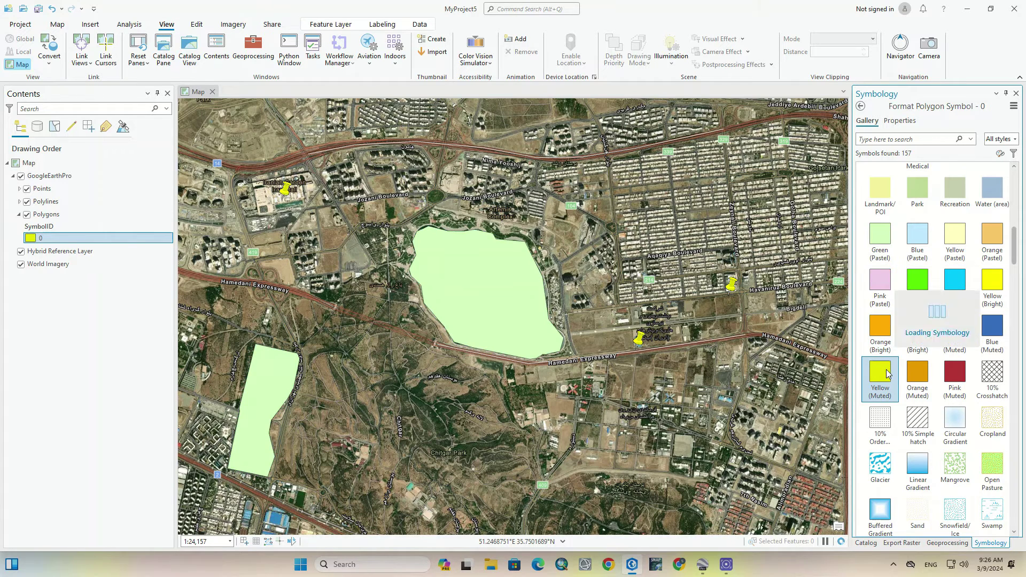
scroll(962, 374, "down", 3)
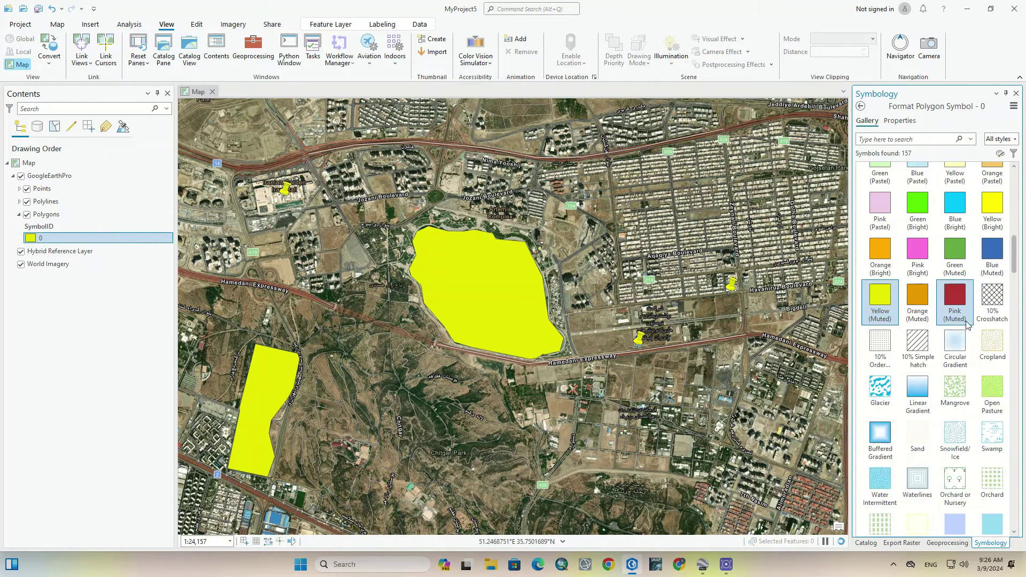
scroll(957, 324, "down", 10)
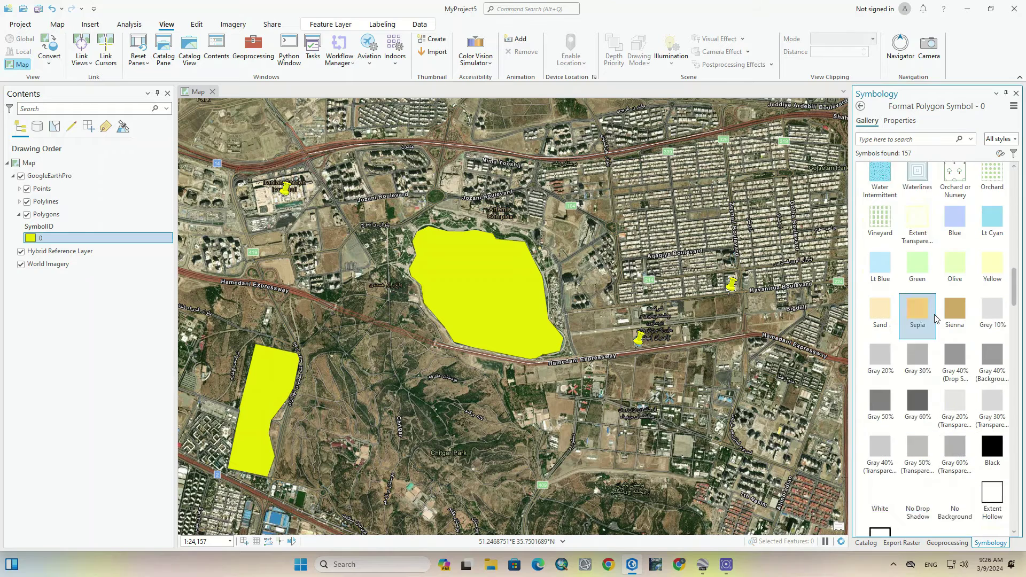
scroll(936, 319, "down", 11)
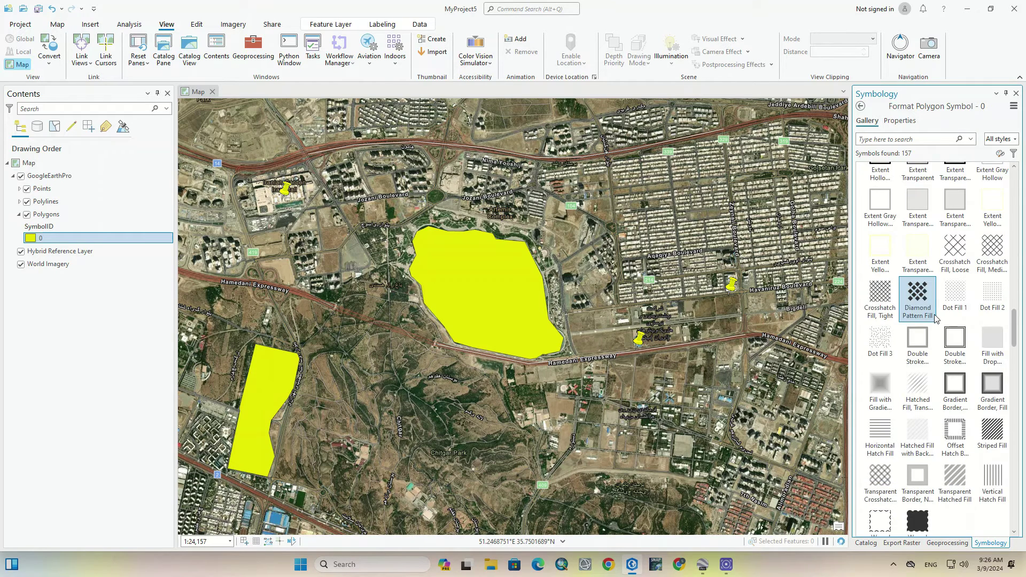
scroll(936, 319, "down", 1)
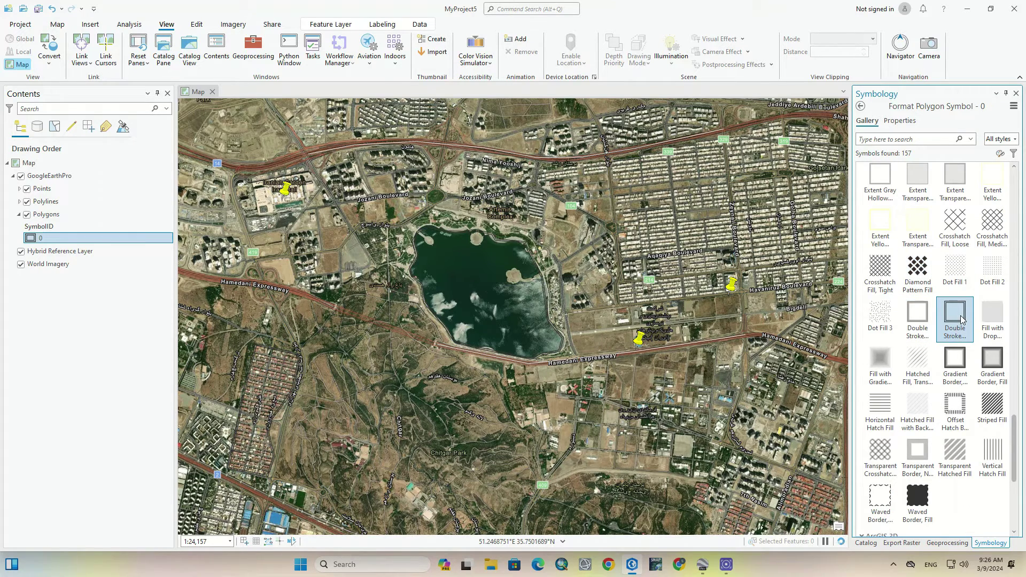
scroll(962, 320, "down", 6)
scroll(961, 320, "down", 1)
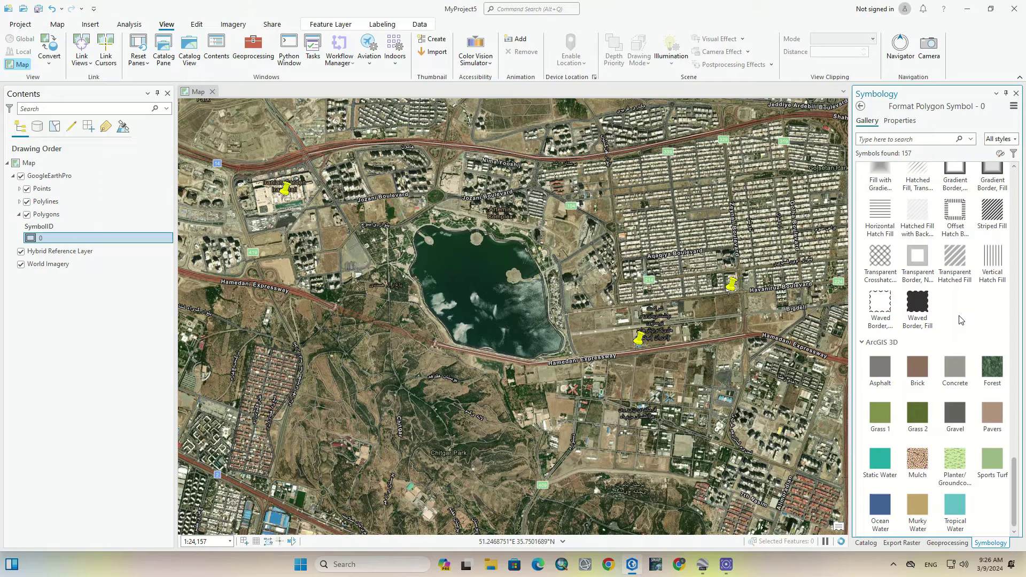
- After trying Mulch, fill the polygons Green (Bright), then expand the Polylines layer
left_click(918, 469)
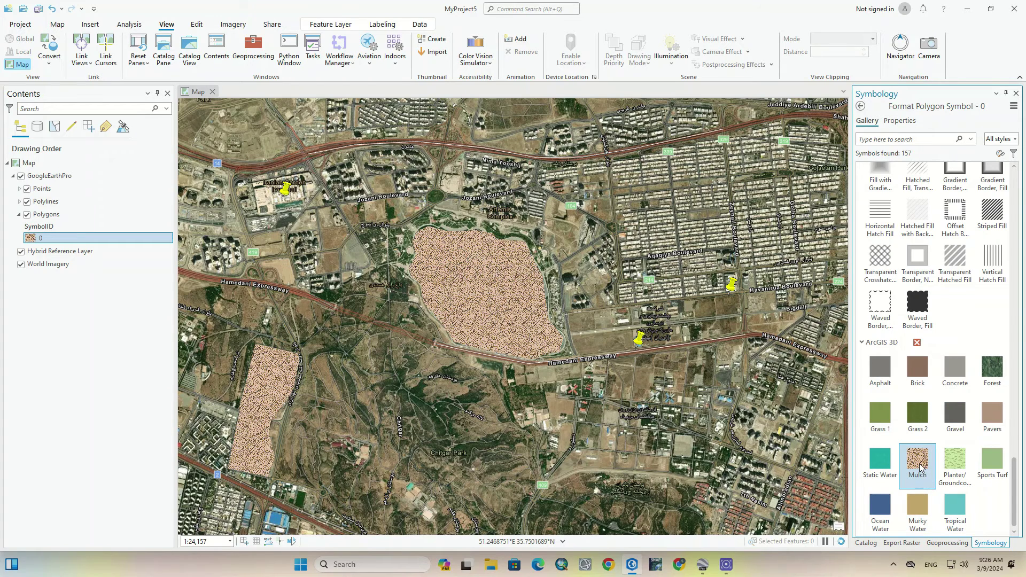
scroll(920, 468, "up", 10)
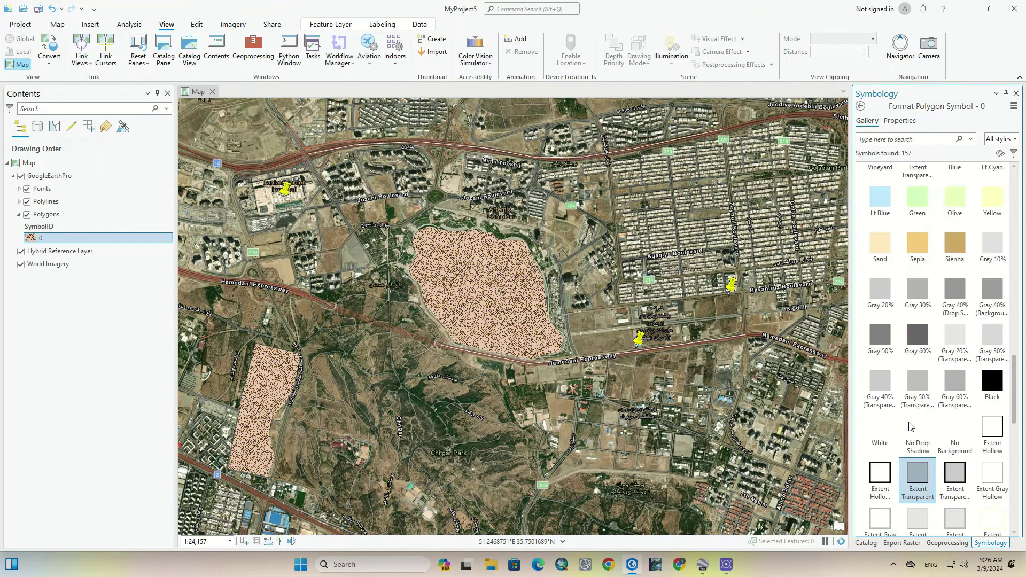
scroll(909, 426, "up", 5)
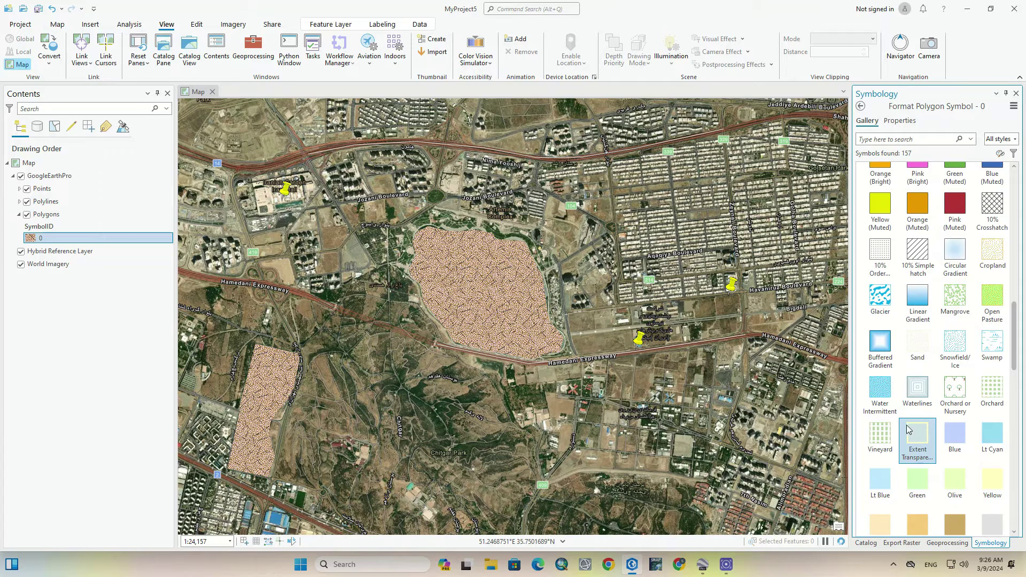
scroll(911, 426, "up", 3)
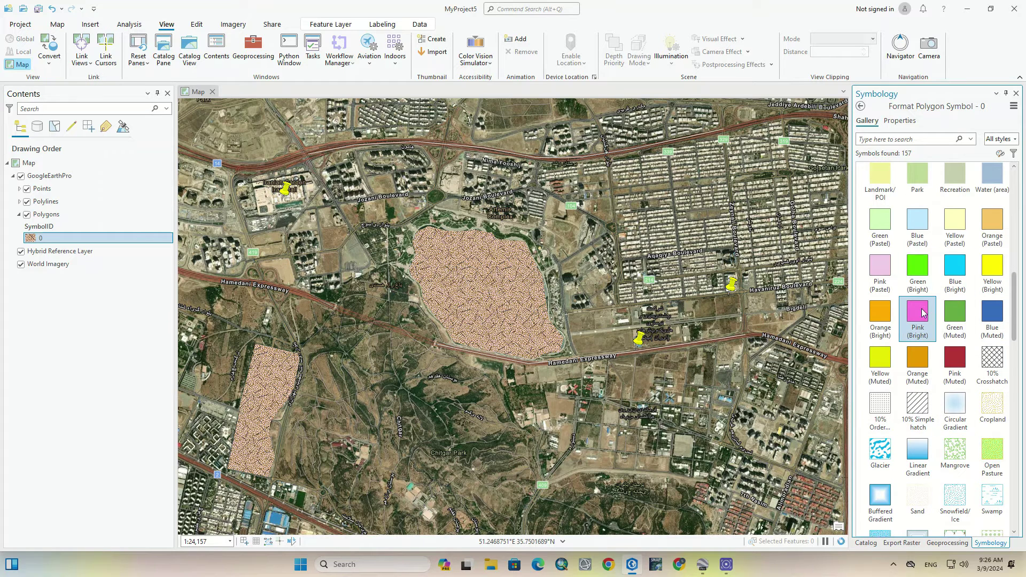
left_click(918, 265)
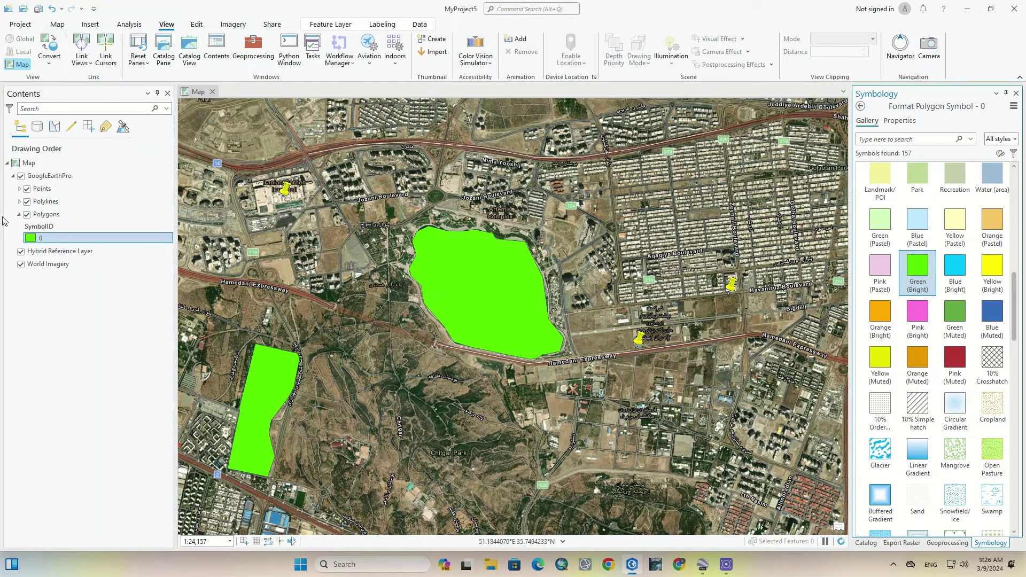
left_click(22, 203)
left_click(20, 202)
- Give the road polylines the orange Highway line symbol after previewing minor road and Limited Access styles
left_click(31, 225)
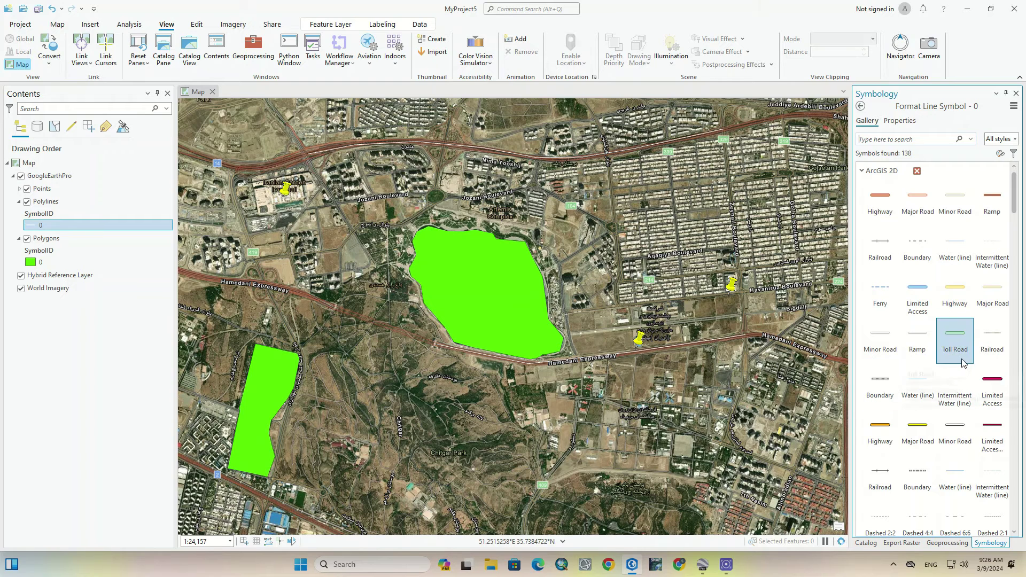
left_click(959, 431)
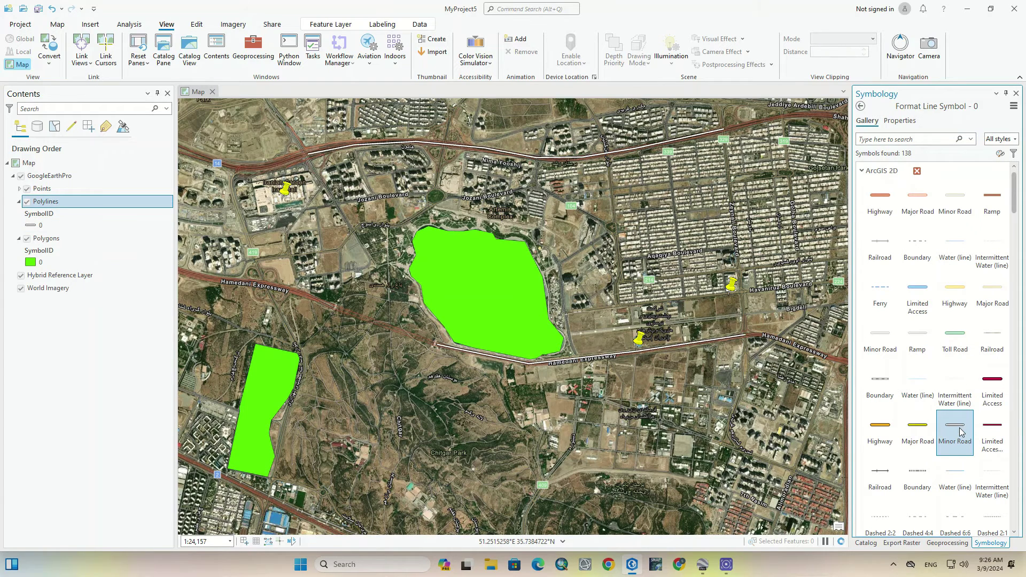
left_click(992, 427)
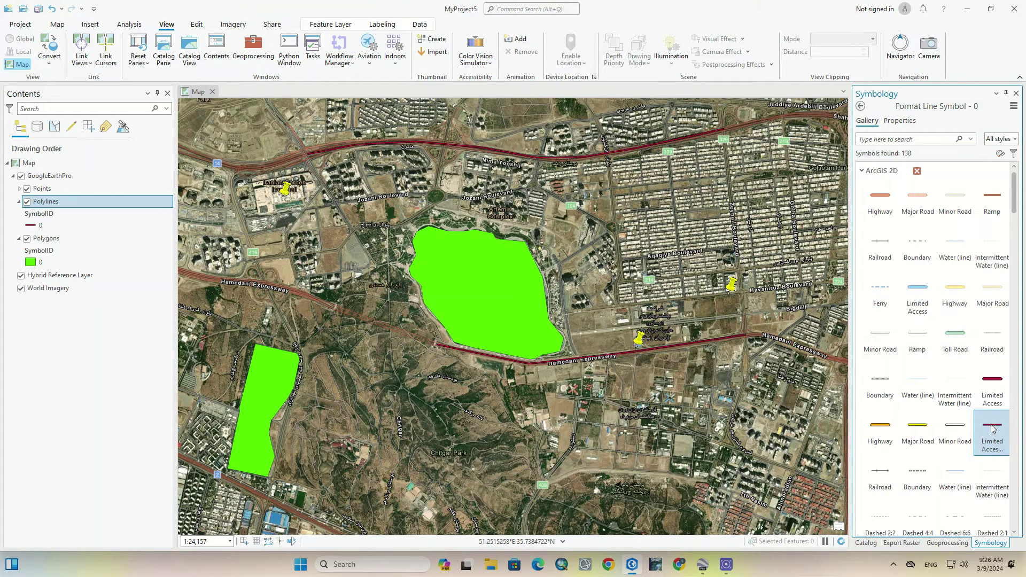
scroll(929, 278, "down", 1)
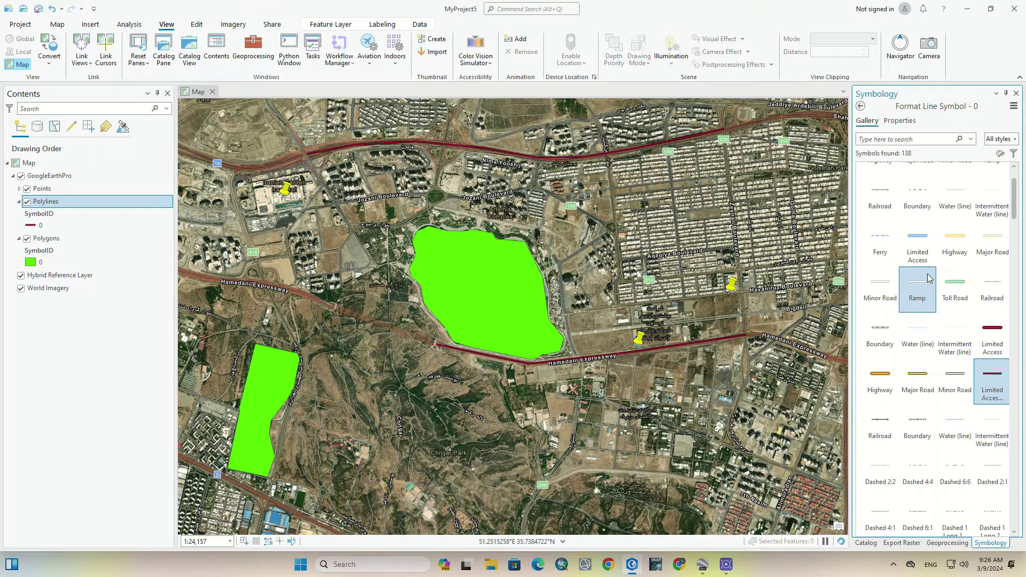
left_click(882, 374)
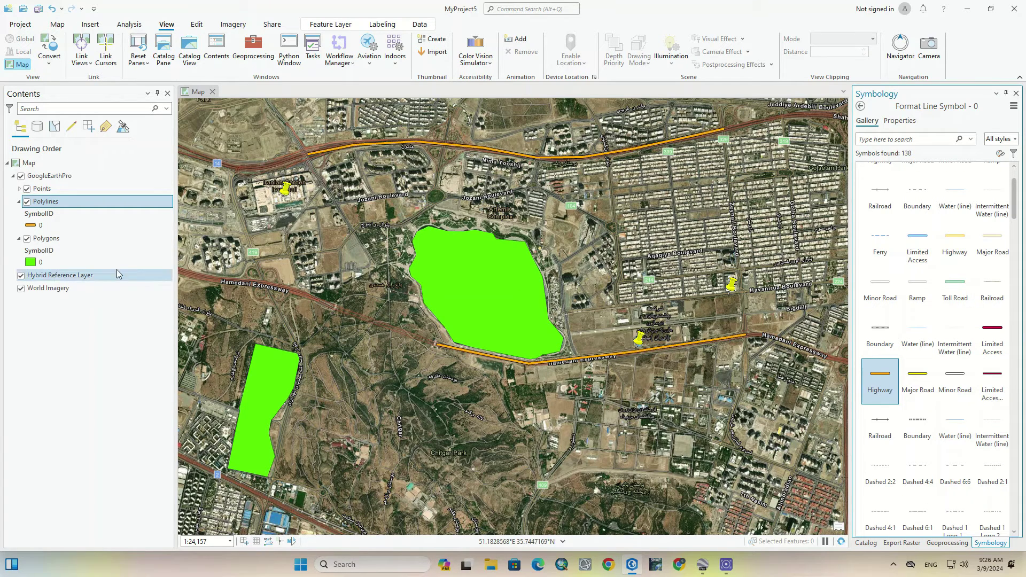
- Set the Points layer to black Cross 1 markers, after trying circles, squares and triangles
left_click(20, 188)
left_click(34, 216)
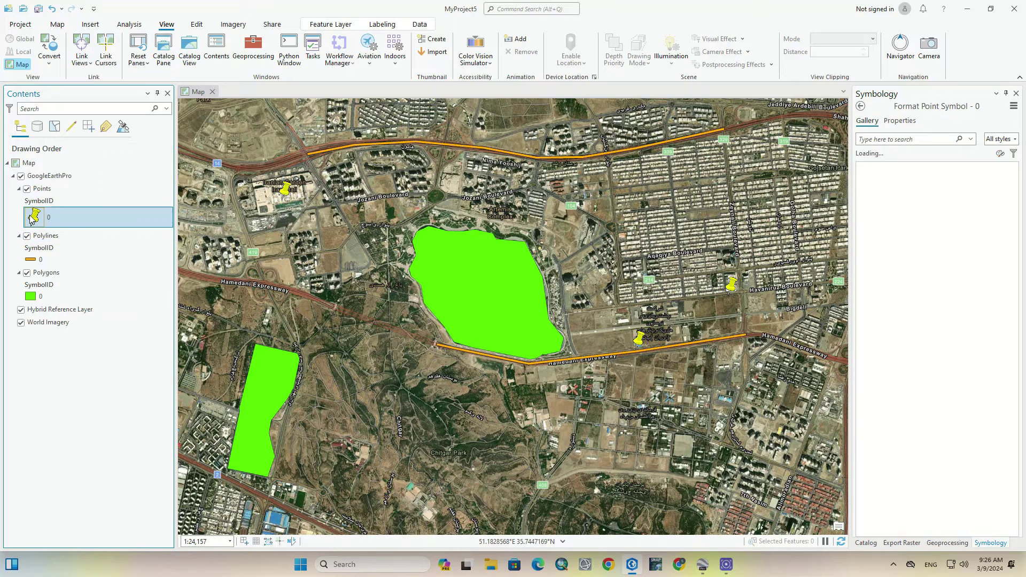
left_click(880, 196)
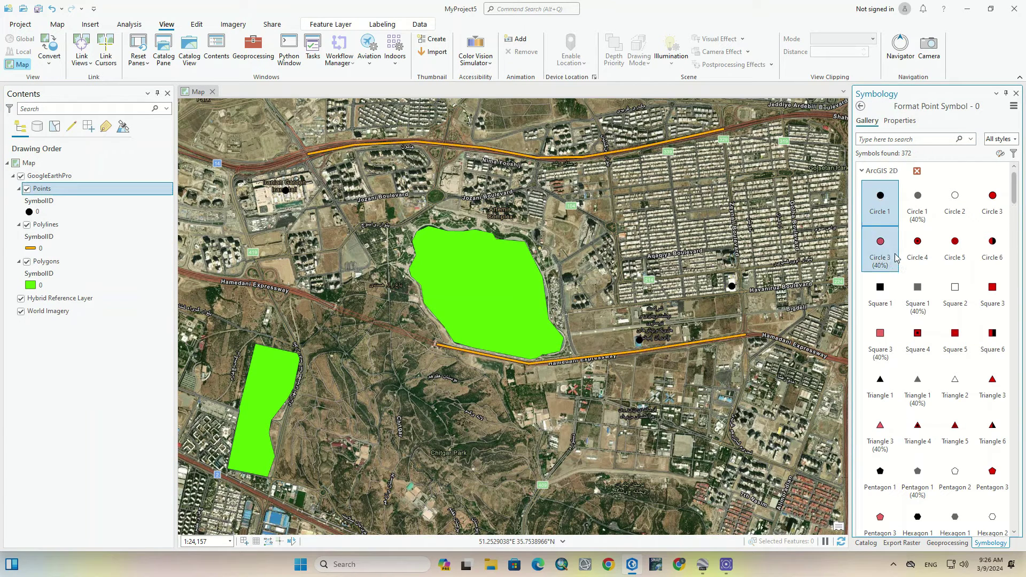
left_click(881, 294)
scroll(883, 296, "down", 4)
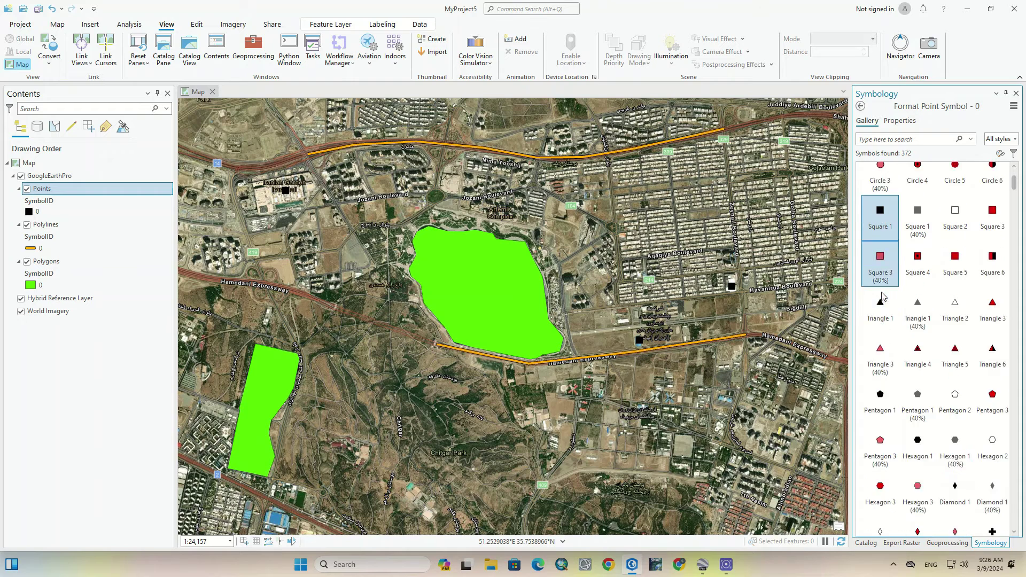
left_click(915, 282)
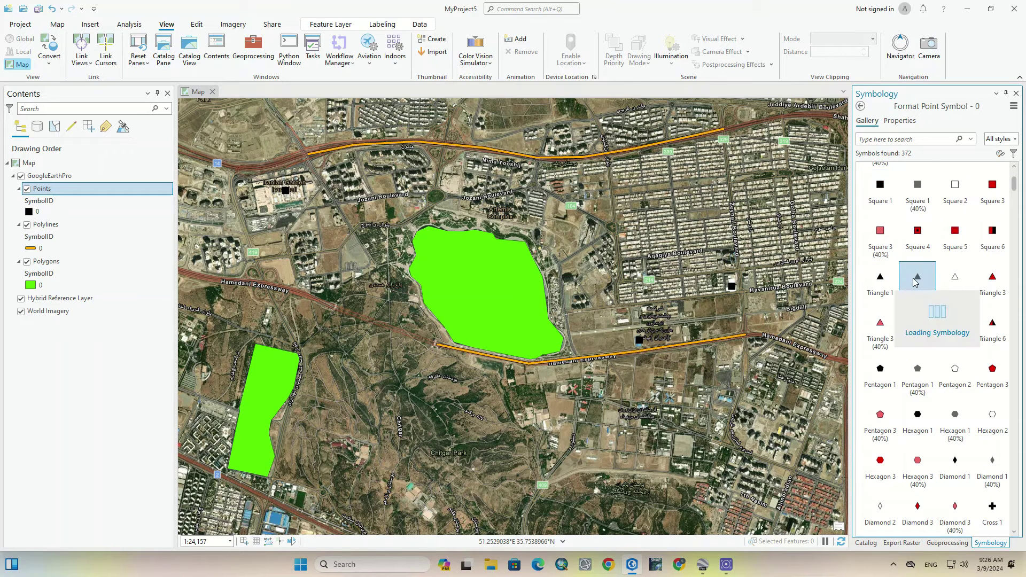
left_click(881, 281)
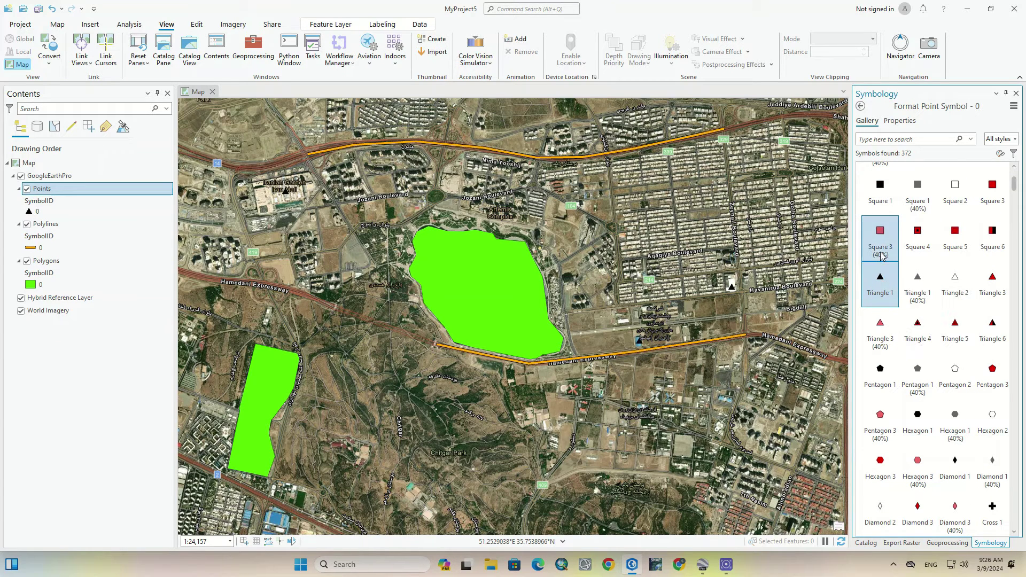
scroll(882, 282, "down", 5)
left_click(997, 389)
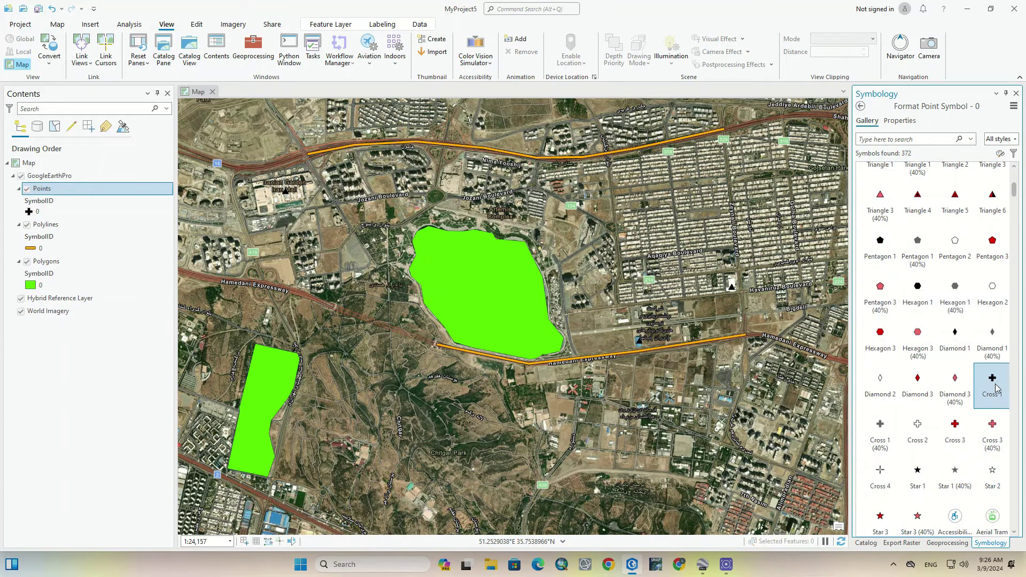
scroll(460, 337, "down", 2)
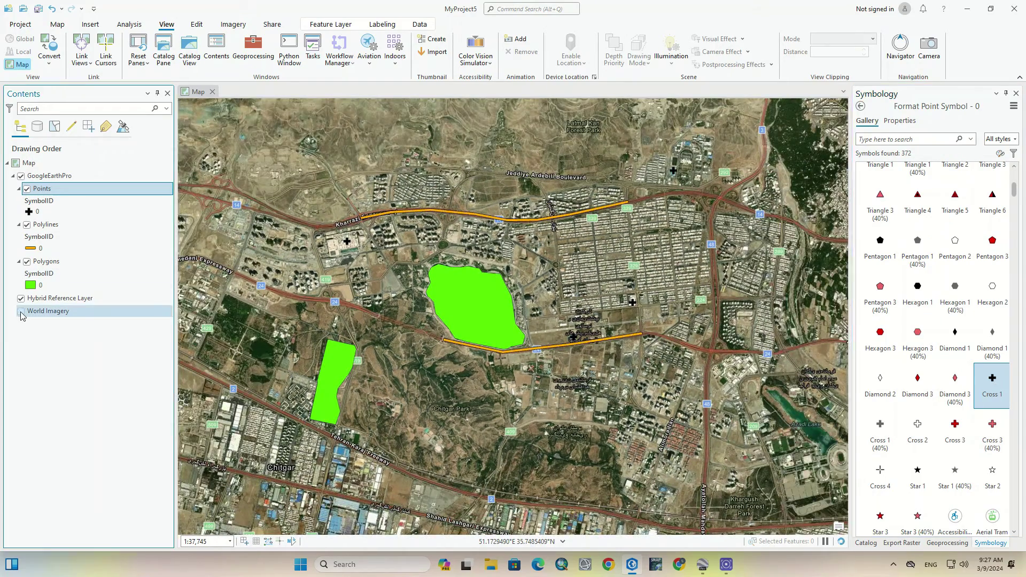
- Turn off the World Imagery and Hybrid Reference Layer basemaps in Contents
left_click(21, 312)
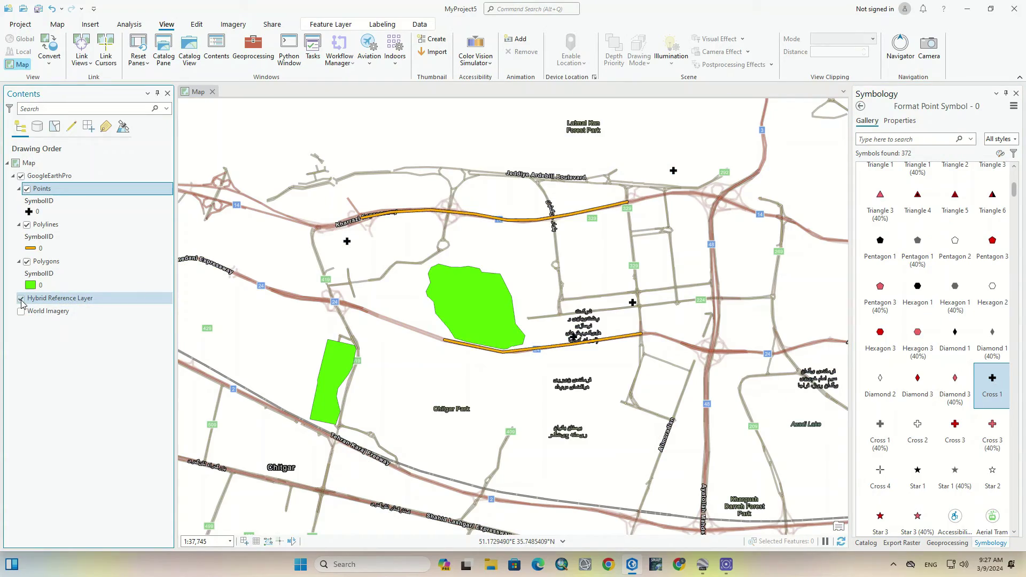
left_click(21, 299)
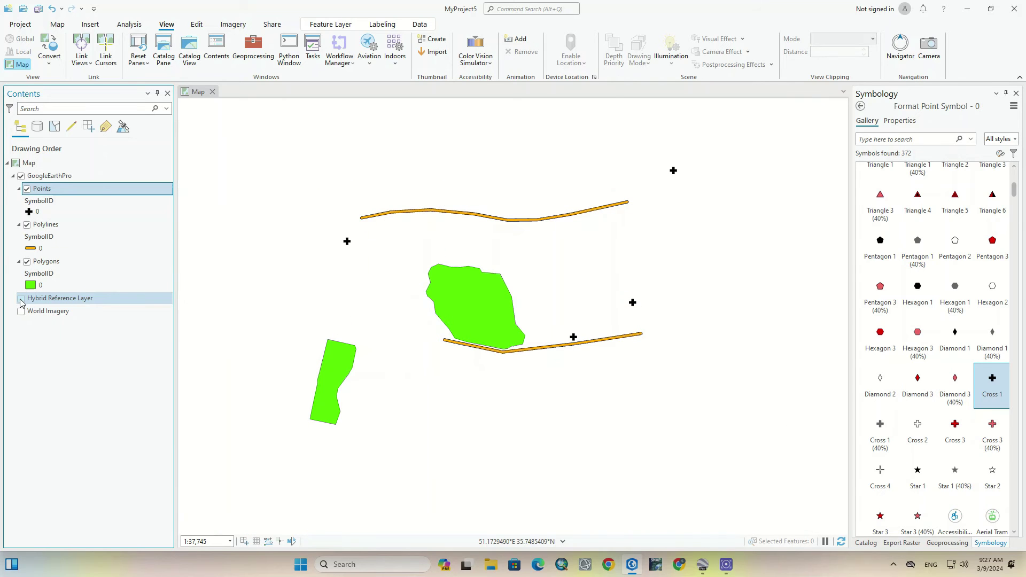